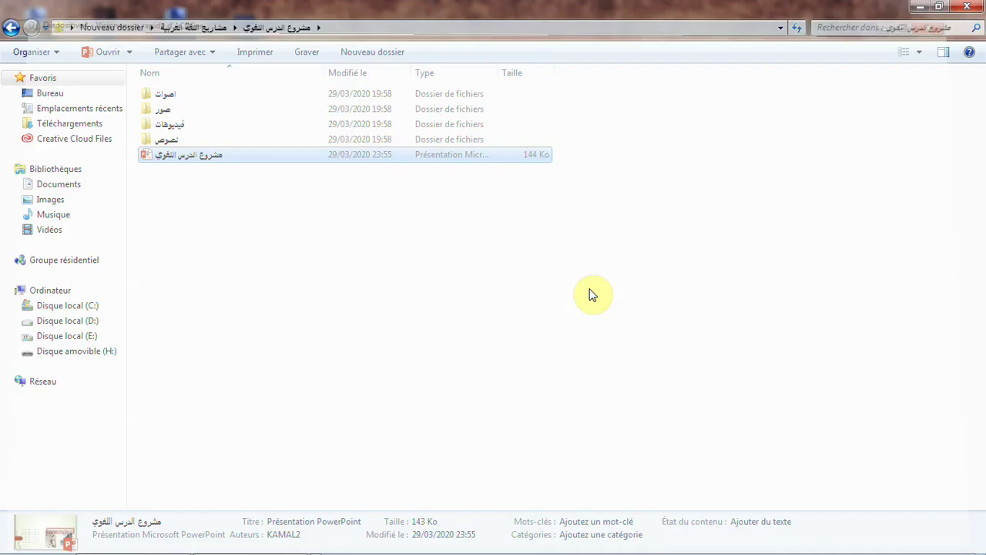
Step: Open the lesson presentation from the مشروع الدرس اللغوي folder
{"action": "left_click", "coordinate": [9, 31]}
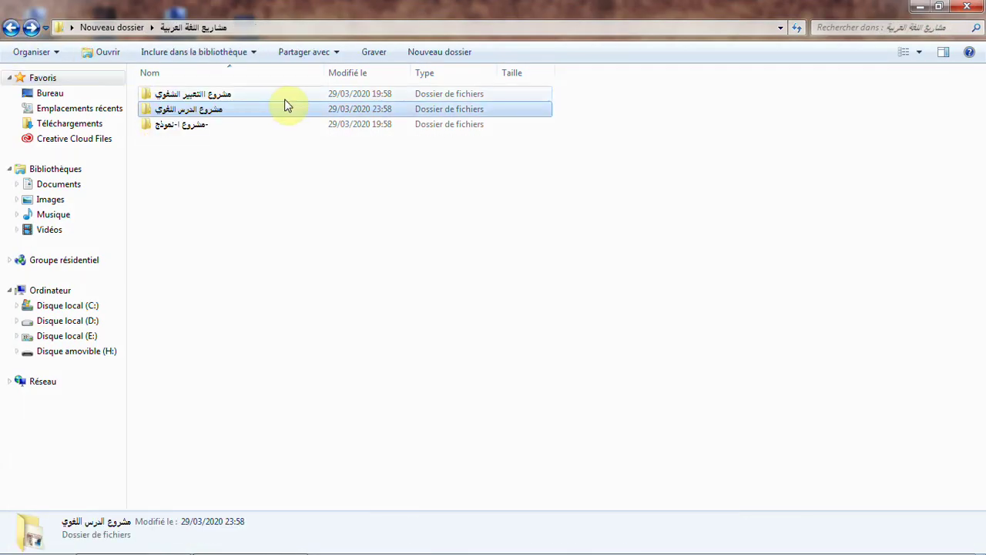
{"action": "left_click", "coordinate": [158, 127]}
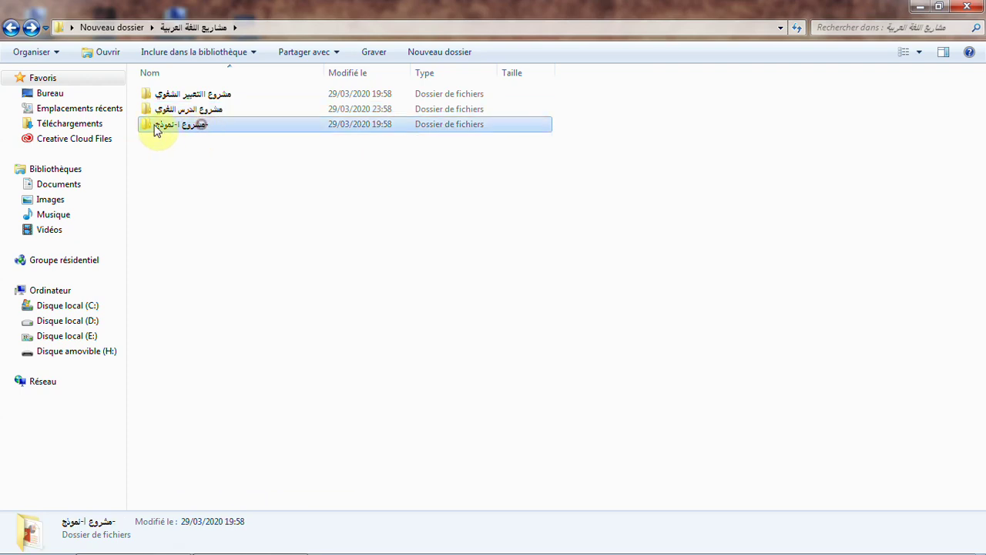
{"action": "double_click", "coordinate": [226, 129]}
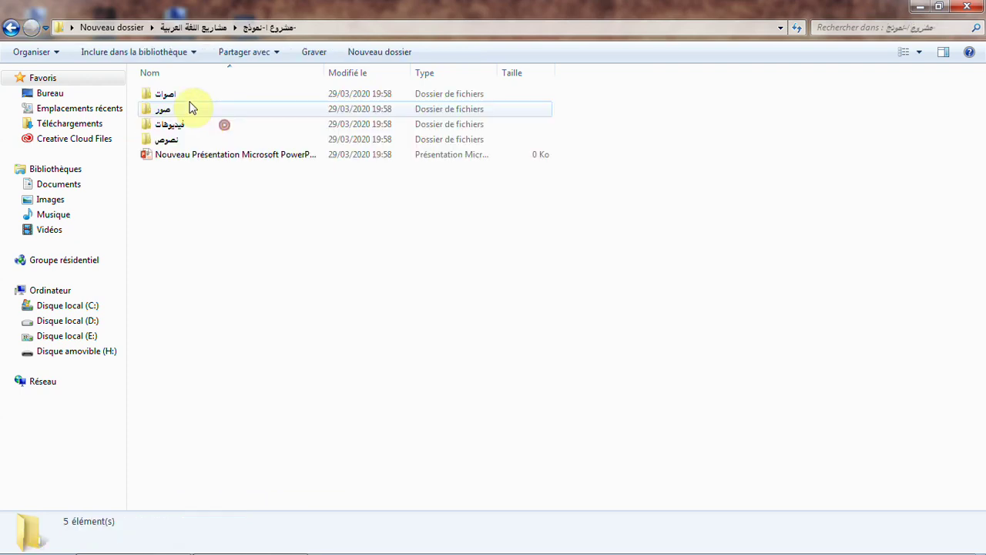
{"action": "left_click", "coordinate": [4, 27]}
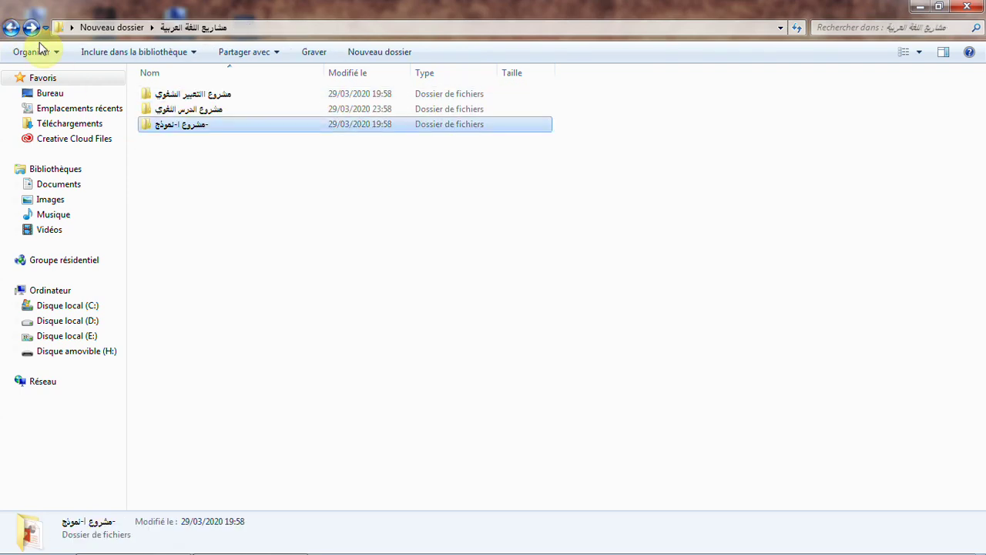
{"action": "double_click", "coordinate": [200, 112]}
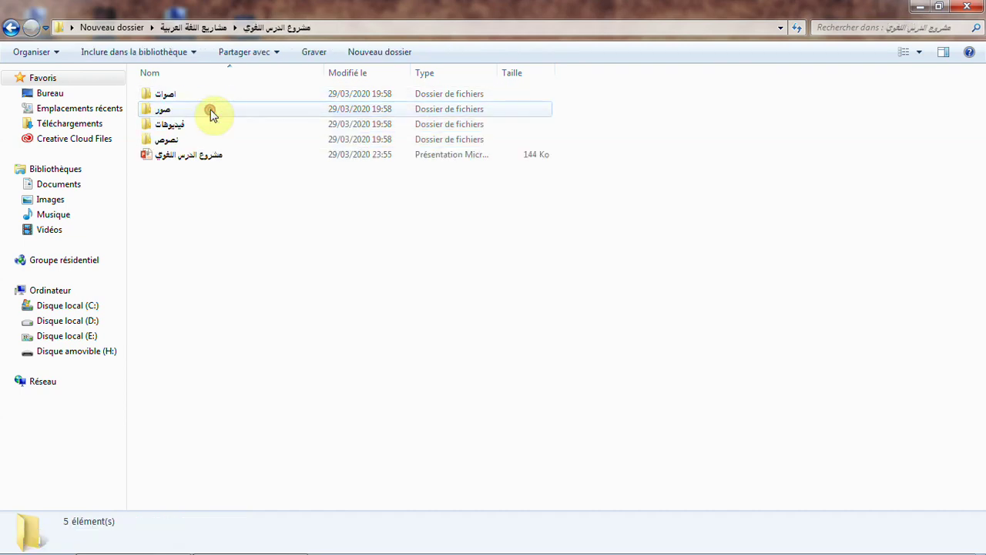
{"action": "double_click", "coordinate": [222, 158]}
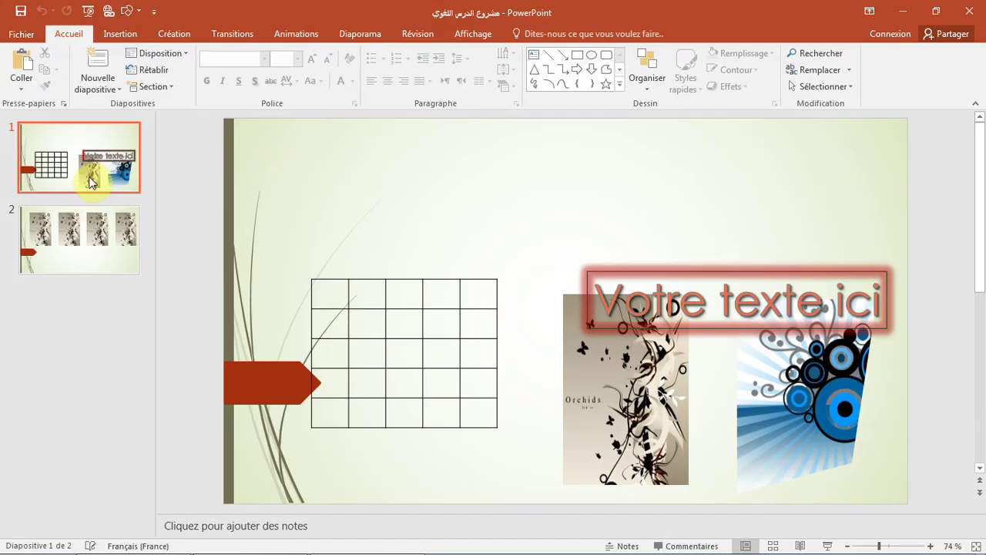
Step: Add a new slide 3 after slide 2 with Nouvelle diapositive
{"action": "left_click", "coordinate": [91, 221]}
{"action": "left_click", "coordinate": [94, 165]}
{"action": "left_click", "coordinate": [77, 225]}
{"action": "left_click", "coordinate": [100, 177]}
{"action": "left_click", "coordinate": [106, 237]}
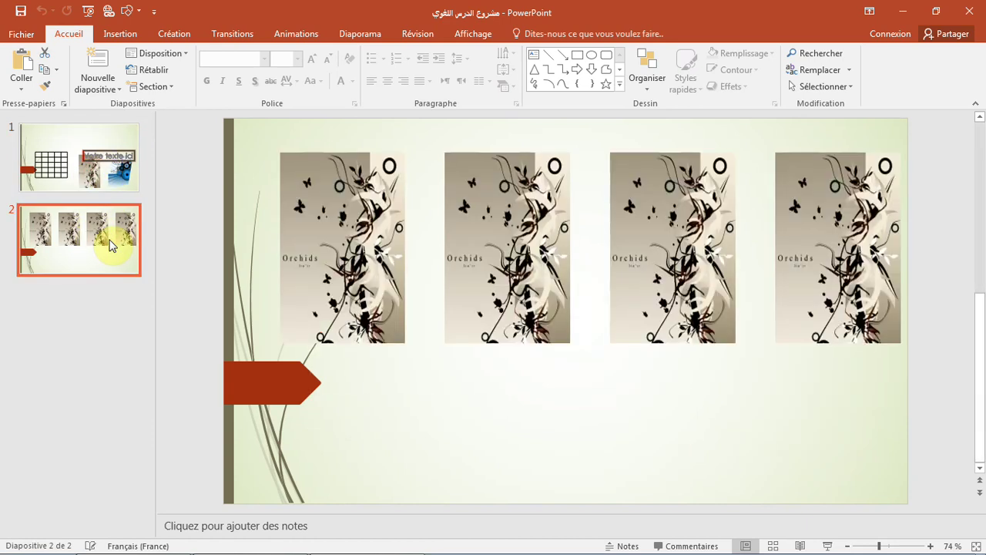
{"action": "right_click", "coordinate": [88, 312]}
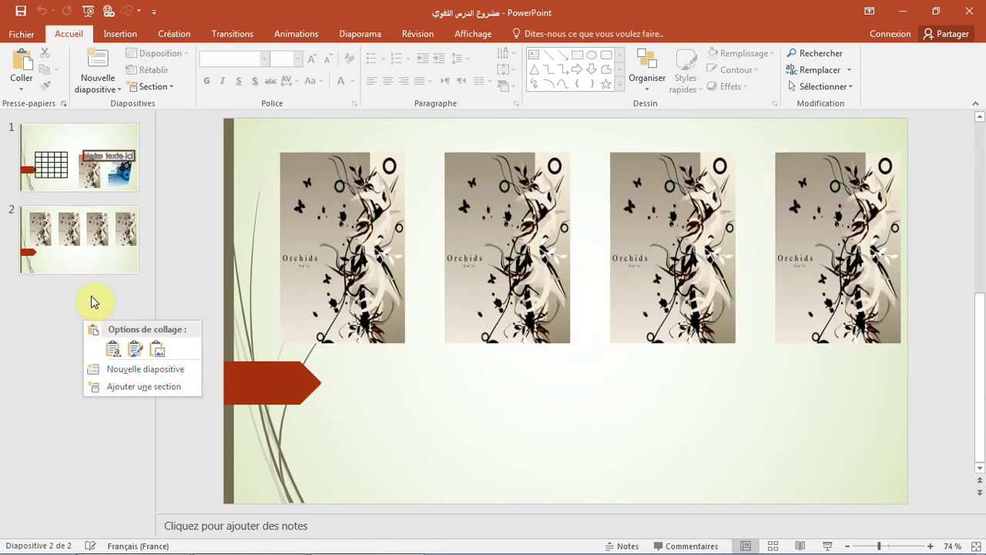
{"action": "right_click", "coordinate": [63, 299]}
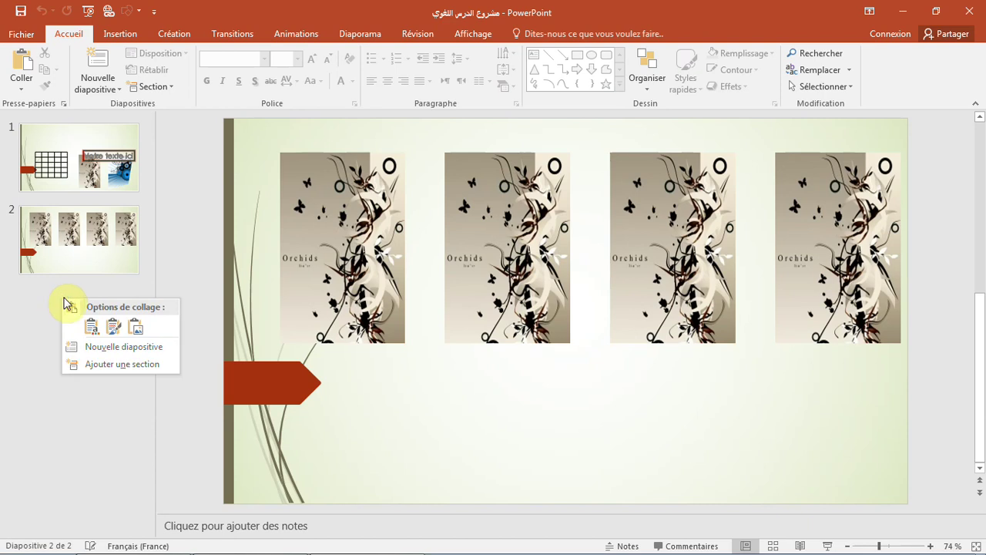
{"action": "left_click", "coordinate": [141, 352]}
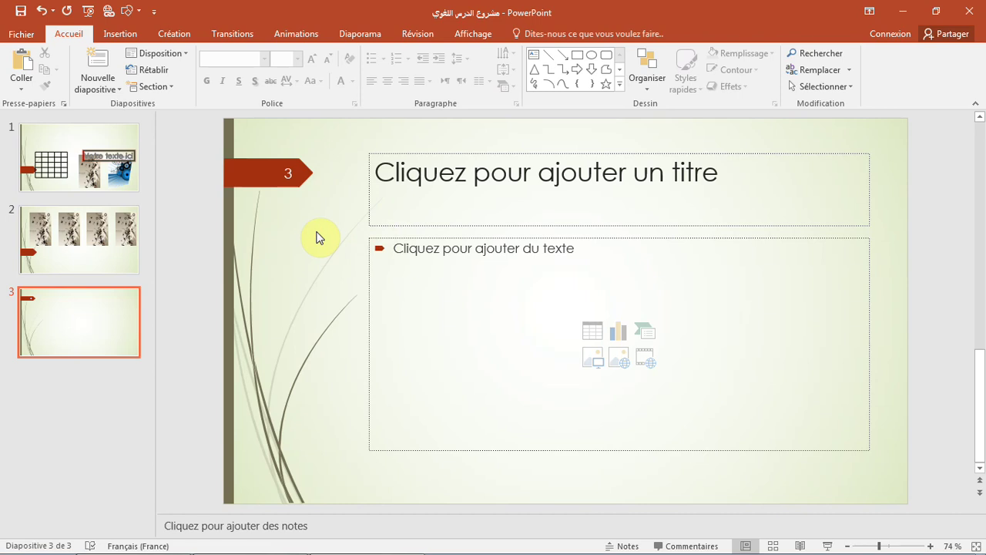
Step: Delete the title and text placeholders so slide 3 is empty
{"action": "key", "text": "Tab"}
{"action": "key", "text": "Delete"}
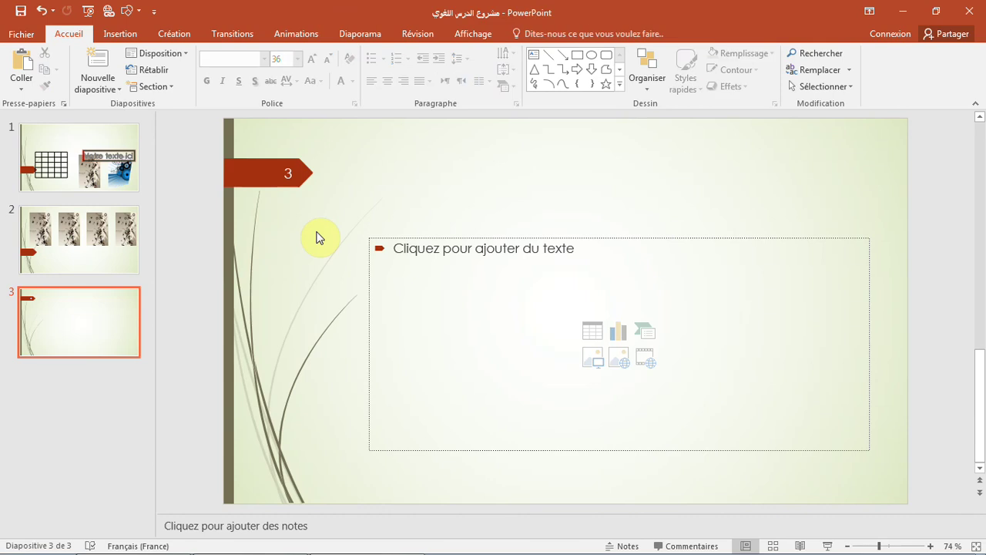
{"action": "key", "text": "Tab"}
{"action": "key", "text": "Delete"}
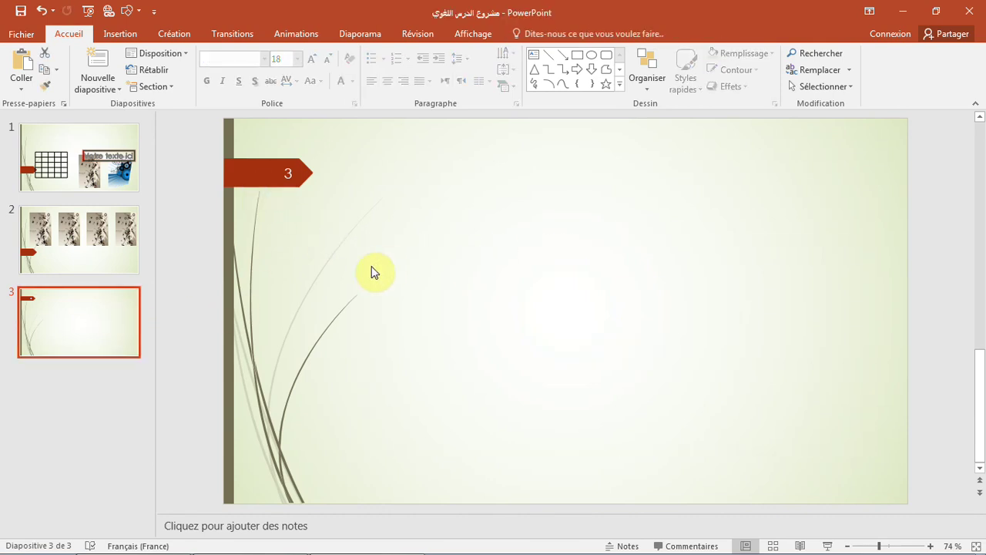
Step: Insert the pink floral picture from D:\image\Abstract_x176 and move it up-right
{"action": "left_click", "coordinate": [117, 33]}
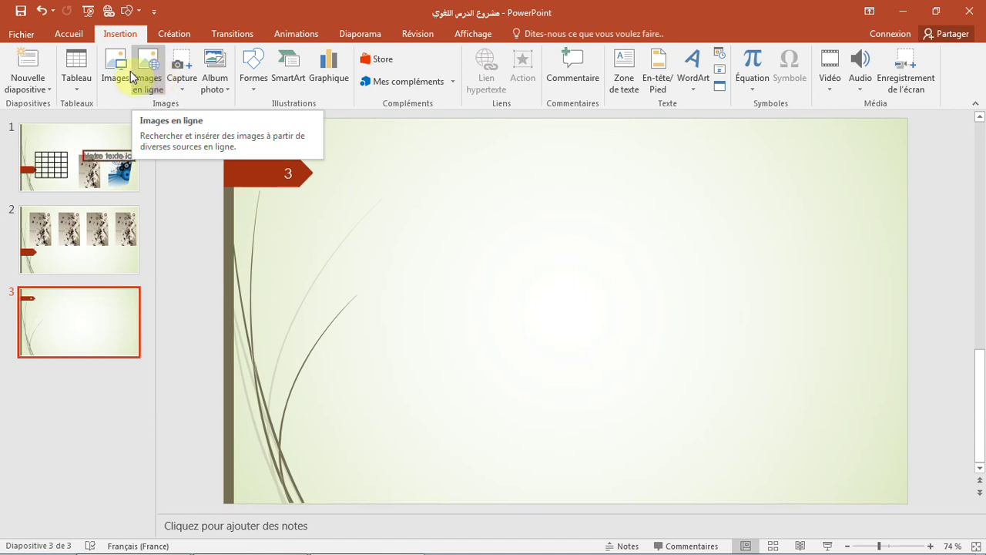
{"action": "left_click", "coordinate": [121, 73]}
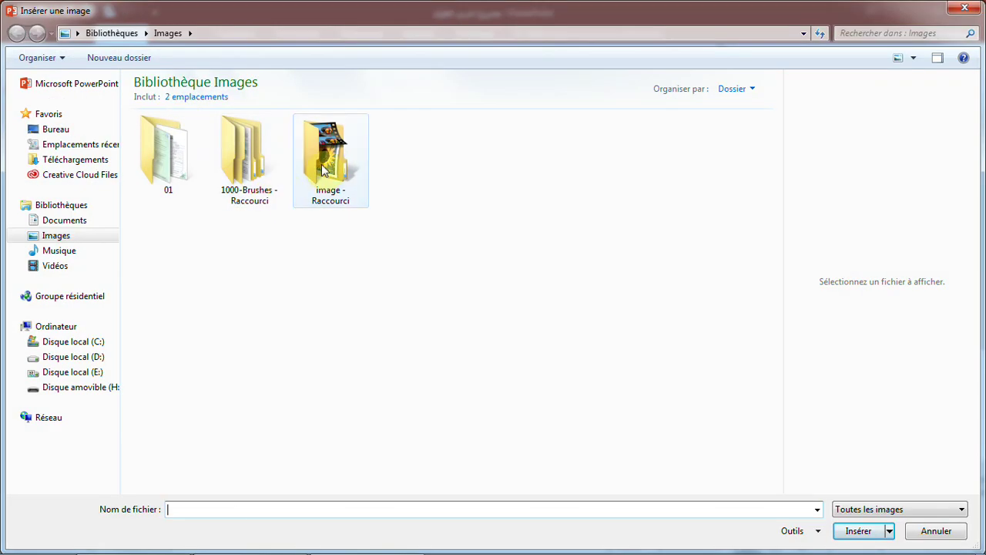
{"action": "double_click", "coordinate": [324, 171]}
{"action": "double_click", "coordinate": [509, 128]}
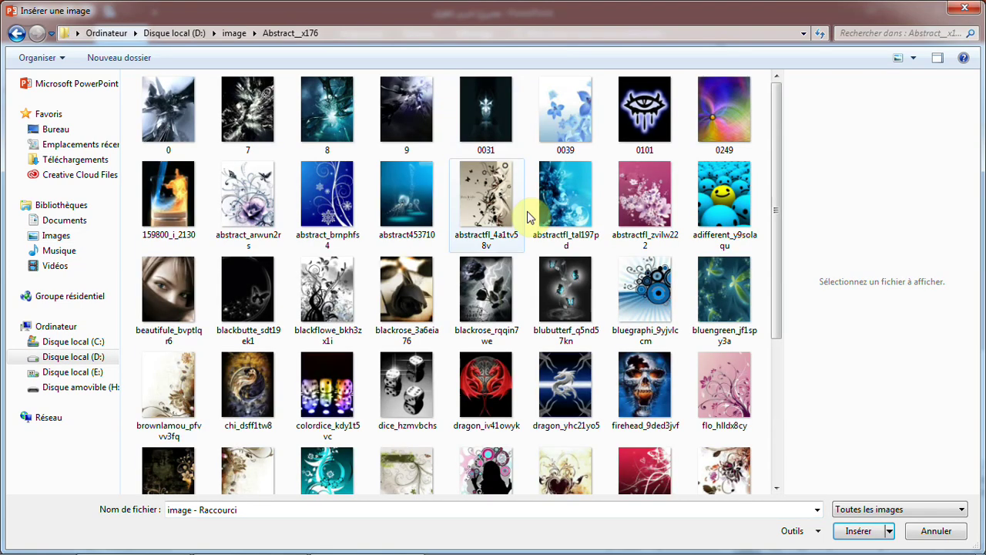
{"action": "double_click", "coordinate": [724, 385]}
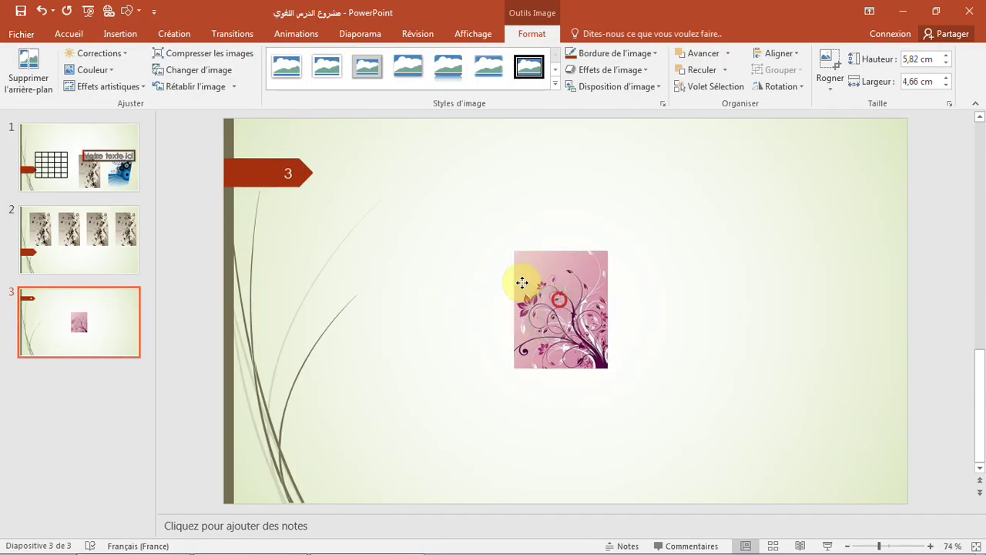
{"action": "left_click_drag", "start_coordinate": [522, 282], "coordinate": [587, 178]}
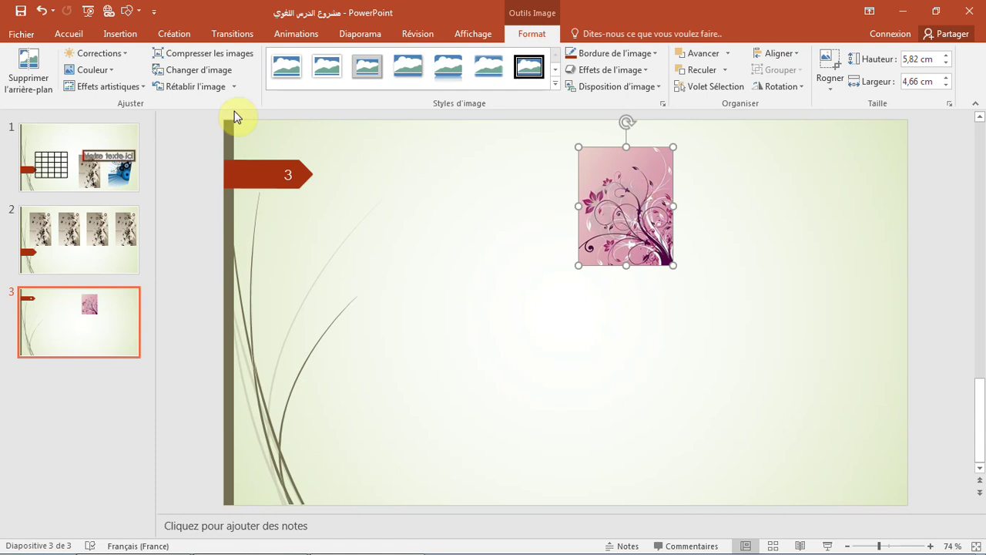
Step: Insert the jellyfish and teal floral pictures from the same folder
{"action": "left_click", "coordinate": [120, 36]}
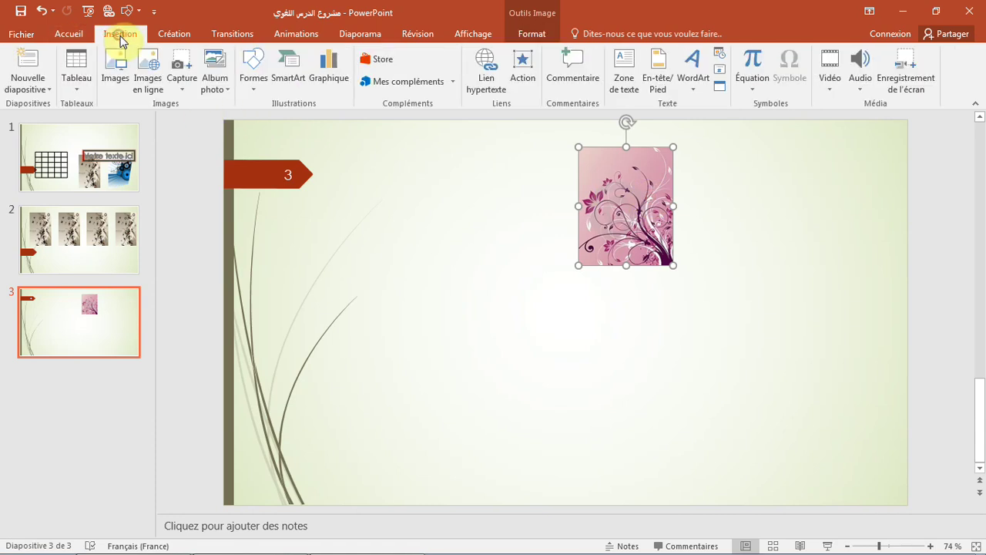
{"action": "left_click", "coordinate": [115, 69]}
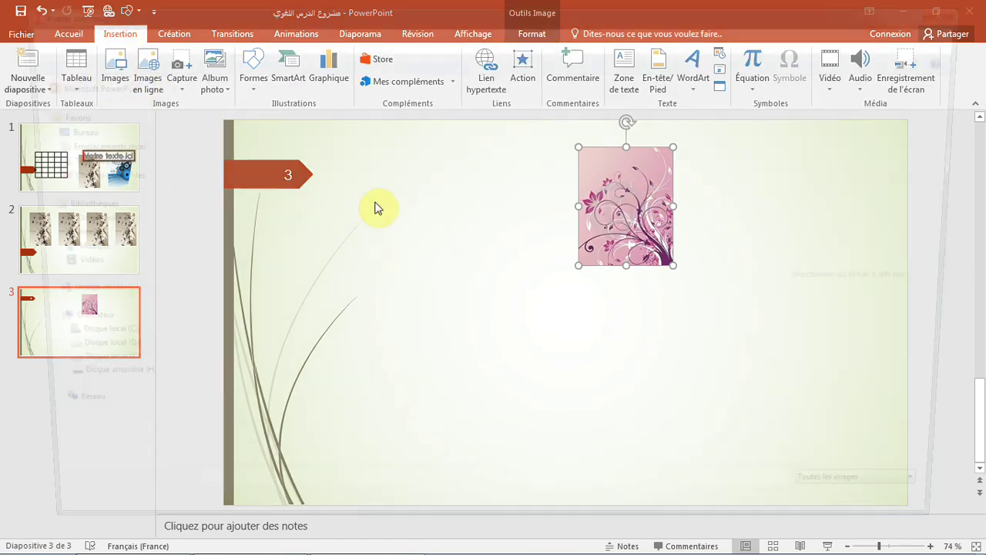
{"action": "double_click", "coordinate": [408, 181]}
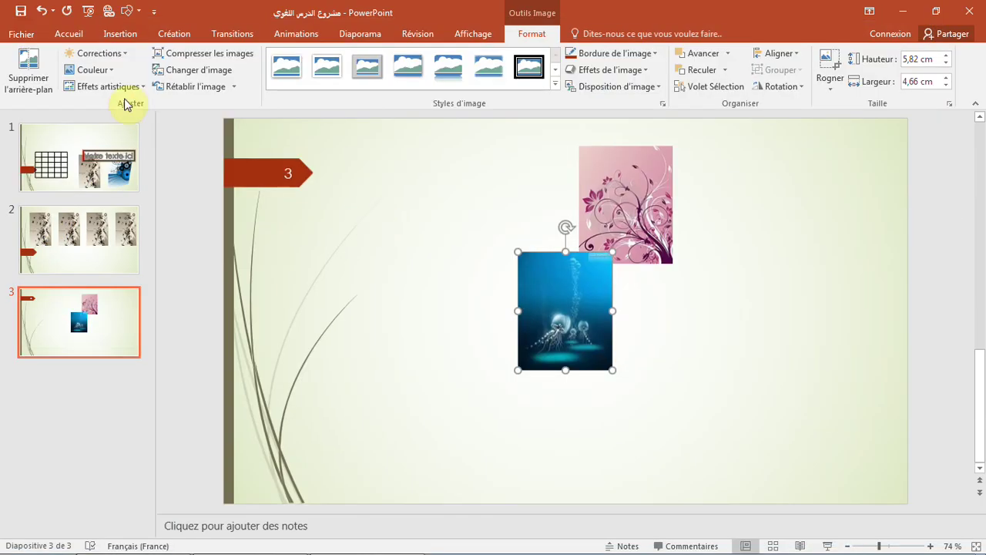
{"action": "left_click", "coordinate": [120, 34]}
{"action": "left_click", "coordinate": [115, 73]}
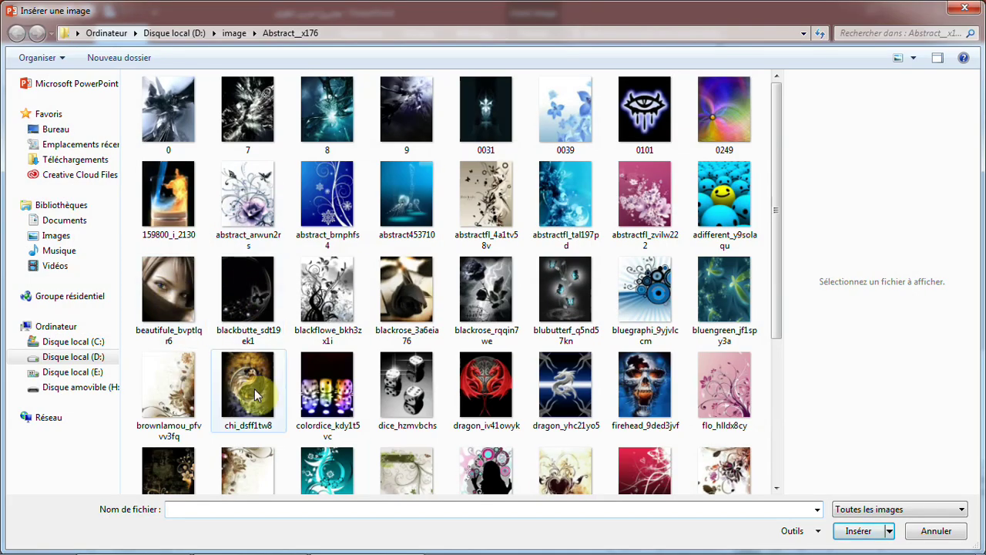
{"action": "double_click", "coordinate": [341, 464]}
Step: Stack teal, jellyfish and pink pictures in a tight vertical column at left
{"action": "left_click_drag", "start_coordinate": [568, 317], "coordinate": [394, 210]}
{"action": "left_click_drag", "start_coordinate": [529, 280], "coordinate": [354, 302]}
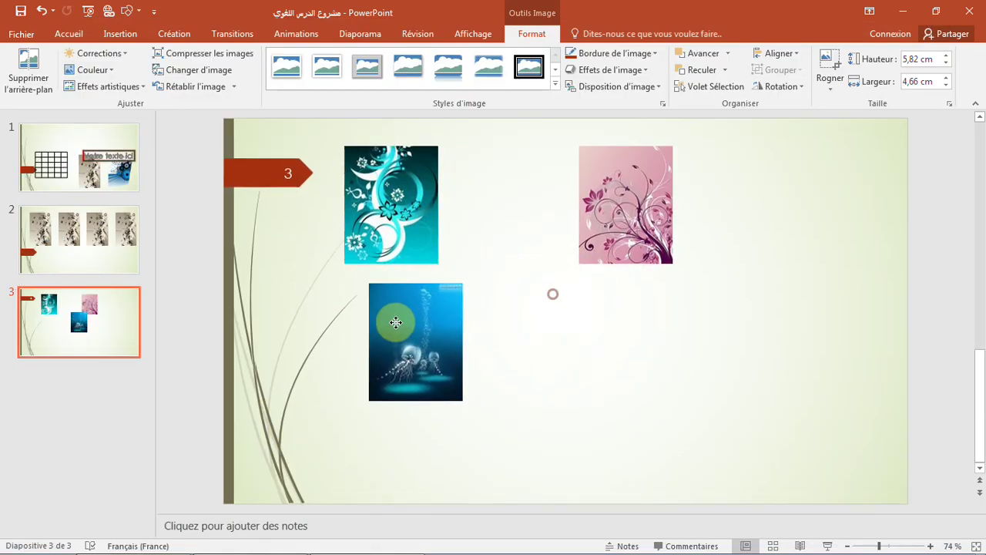
{"action": "left_click_drag", "start_coordinate": [576, 215], "coordinate": [342, 466]}
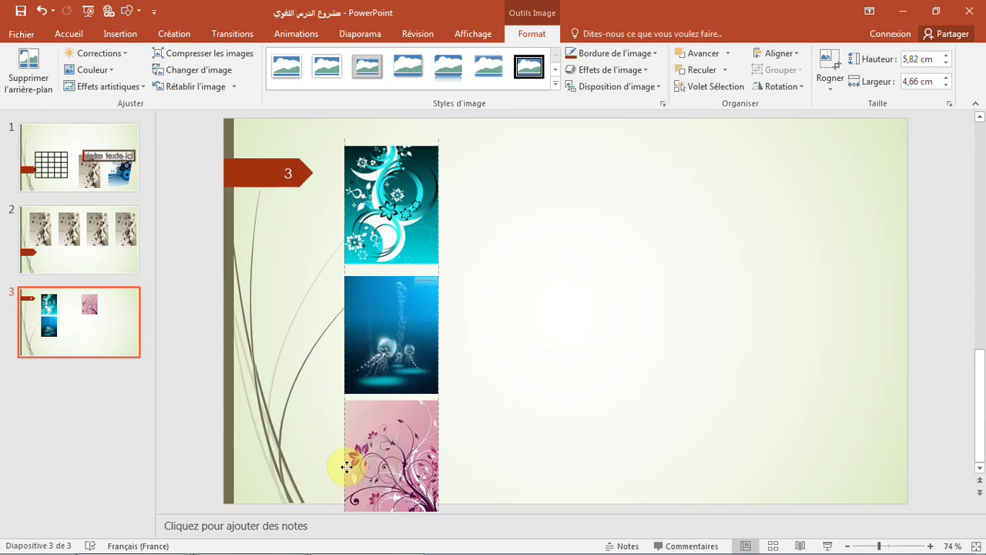
{"action": "left_click_drag", "start_coordinate": [379, 219], "coordinate": [379, 204]}
{"action": "left_click_drag", "start_coordinate": [390, 314], "coordinate": [390, 301]}
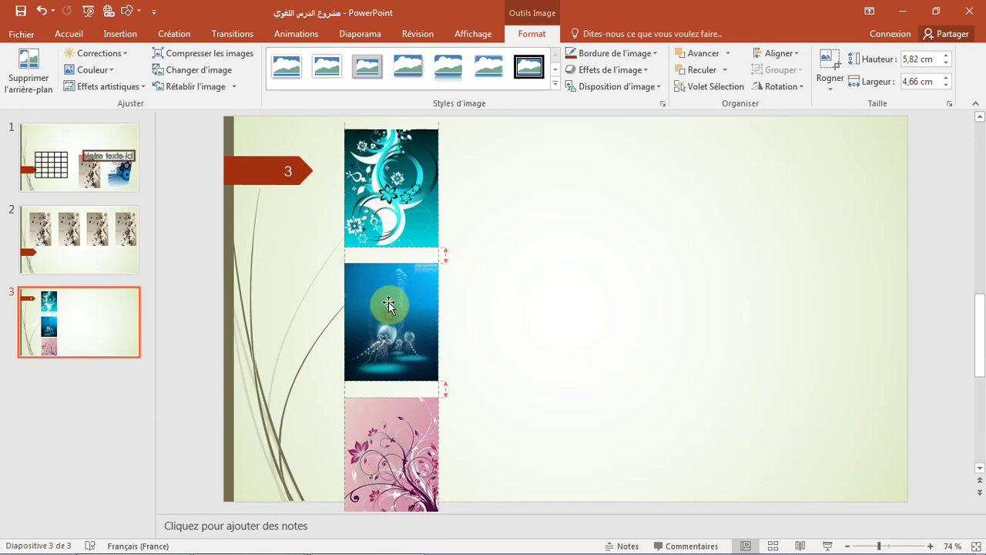
{"action": "left_click_drag", "start_coordinate": [394, 409], "coordinate": [401, 404]}
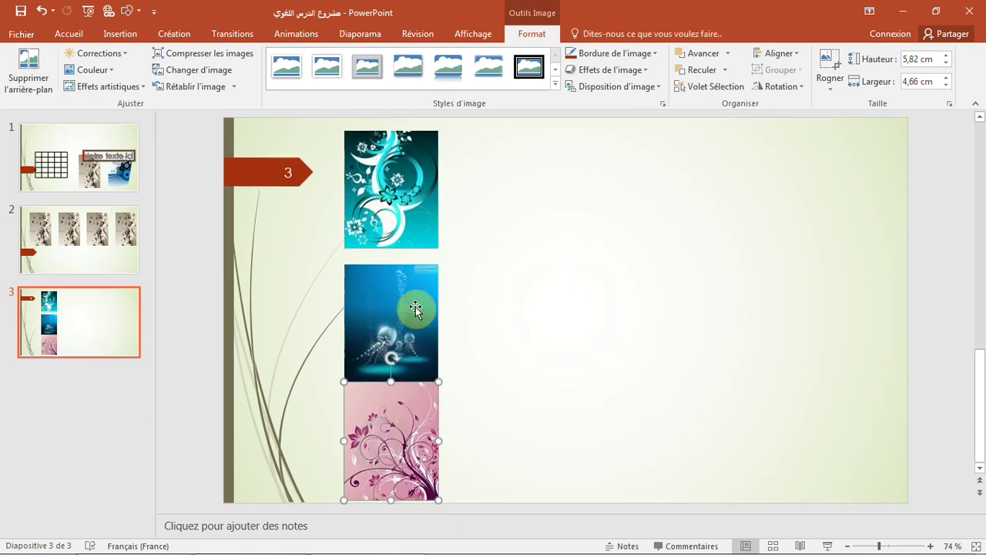
{"action": "left_click_drag", "start_coordinate": [413, 308], "coordinate": [406, 302]}
{"action": "left_click", "coordinate": [551, 281]}
{"action": "left_click", "coordinate": [125, 35]}
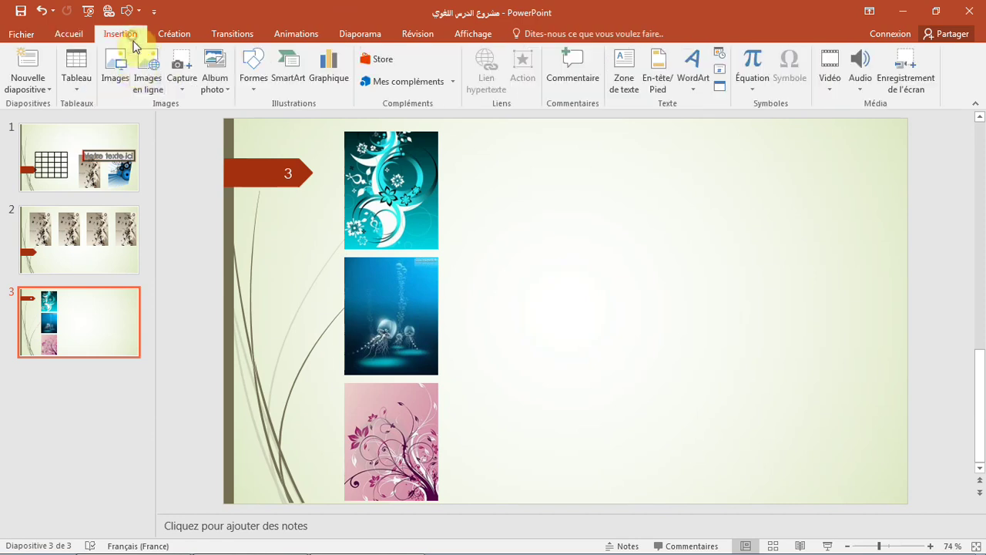
Step: Insert the two-lionesses photo from the Animaux category of Images en ligne
{"action": "left_click", "coordinate": [153, 75]}
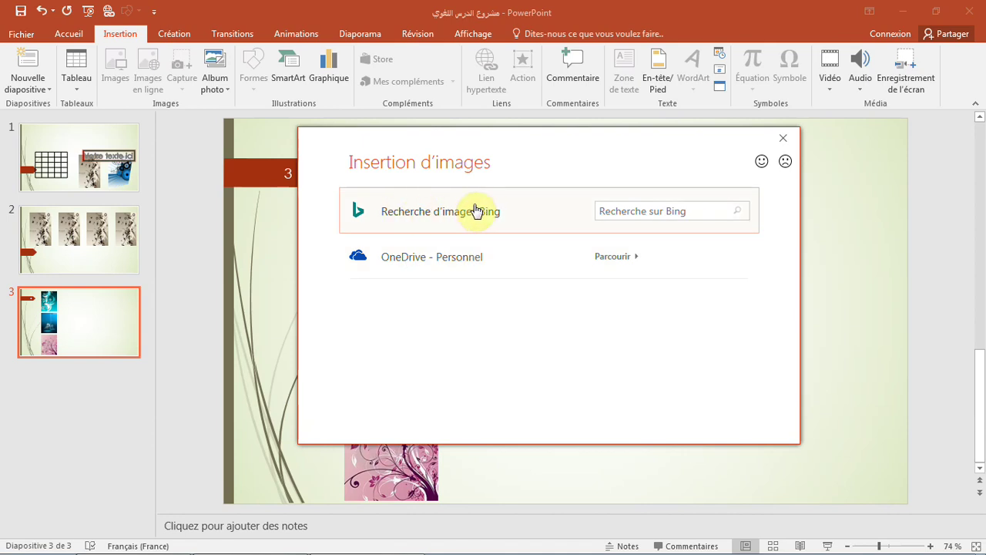
{"action": "left_click", "coordinate": [446, 211]}
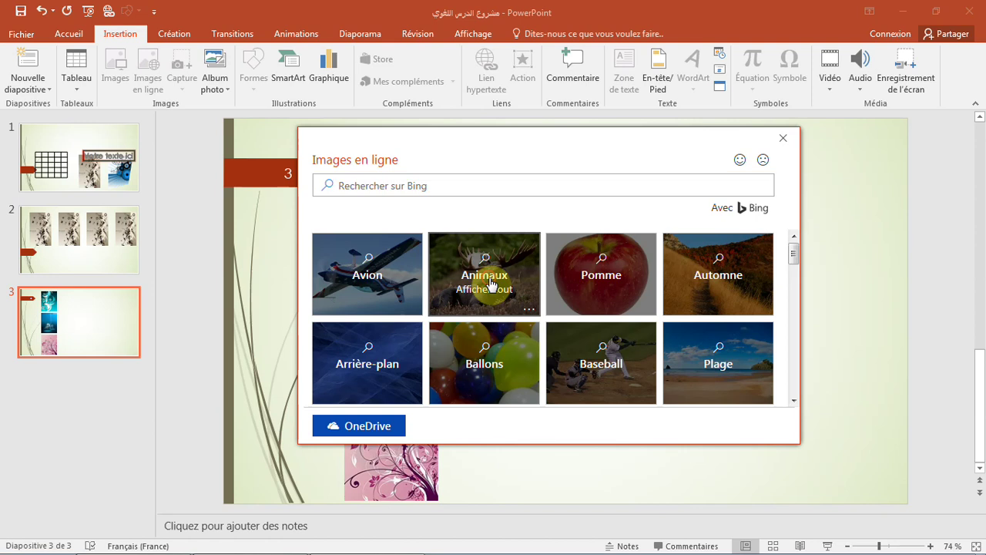
{"action": "left_click", "coordinate": [491, 285]}
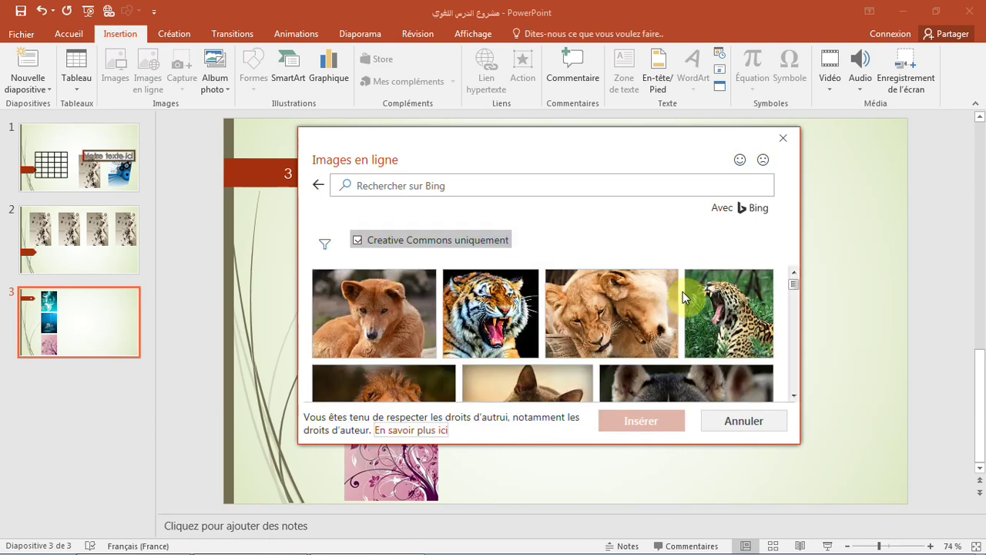
{"action": "mouse_move", "coordinate": [794, 289]}
{"action": "left_mouse_down"}
{"action": "mouse_move", "coordinate": [794, 393]}
{"action": "mouse_move", "coordinate": [797, 282]}
{"action": "left_mouse_up"}
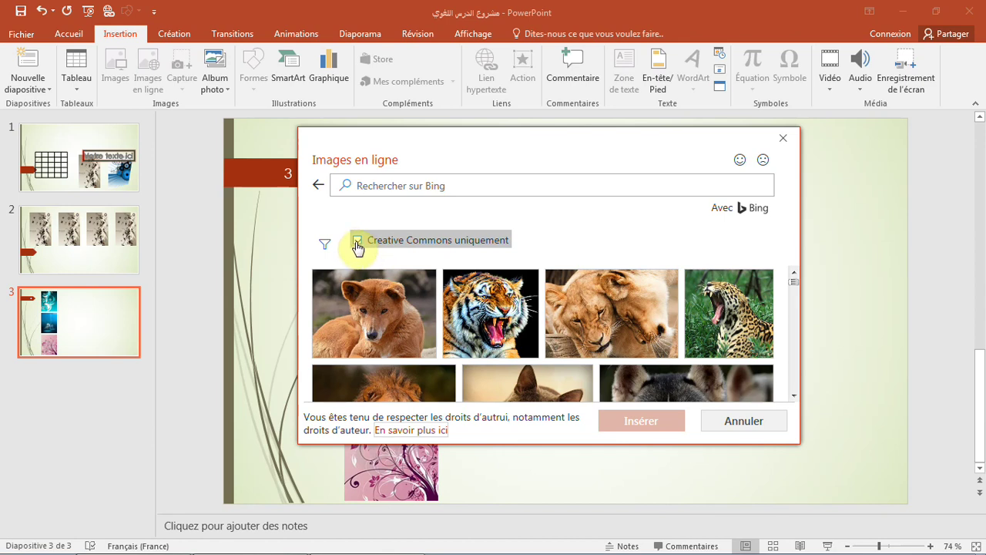
{"action": "double_click", "coordinate": [613, 323]}
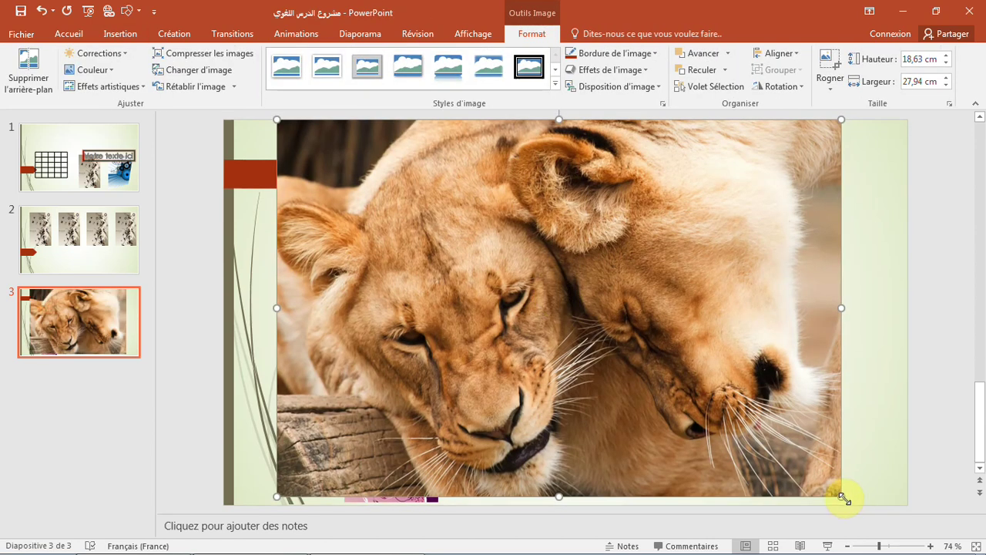
Step: Shrink the lionesses photo to 9,52 × 14,28 cm and place it right of the column
{"action": "left_click_drag", "start_coordinate": [843, 499], "coordinate": [486, 256]}
{"action": "left_click_drag", "start_coordinate": [523, 284], "coordinate": [812, 338]}
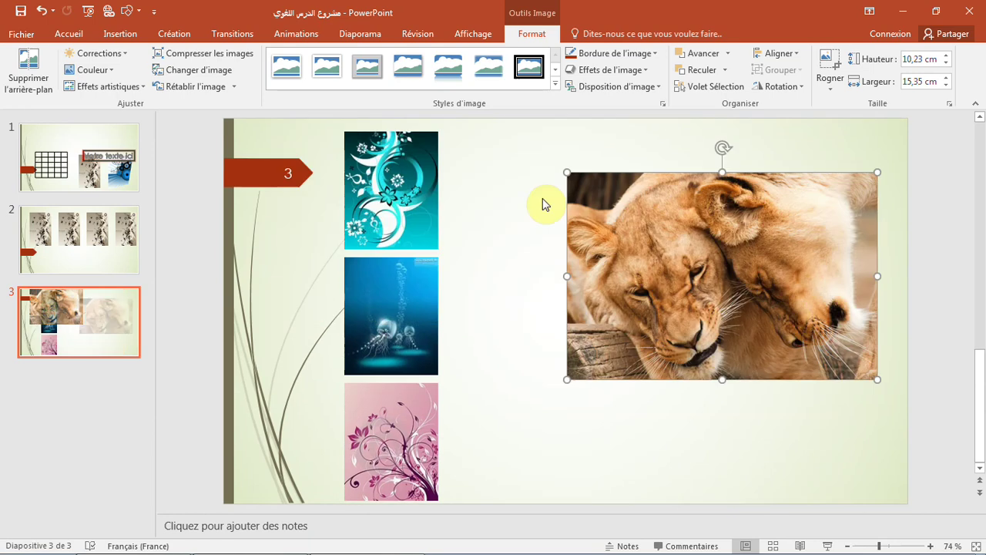
{"action": "left_click", "coordinate": [121, 34]}
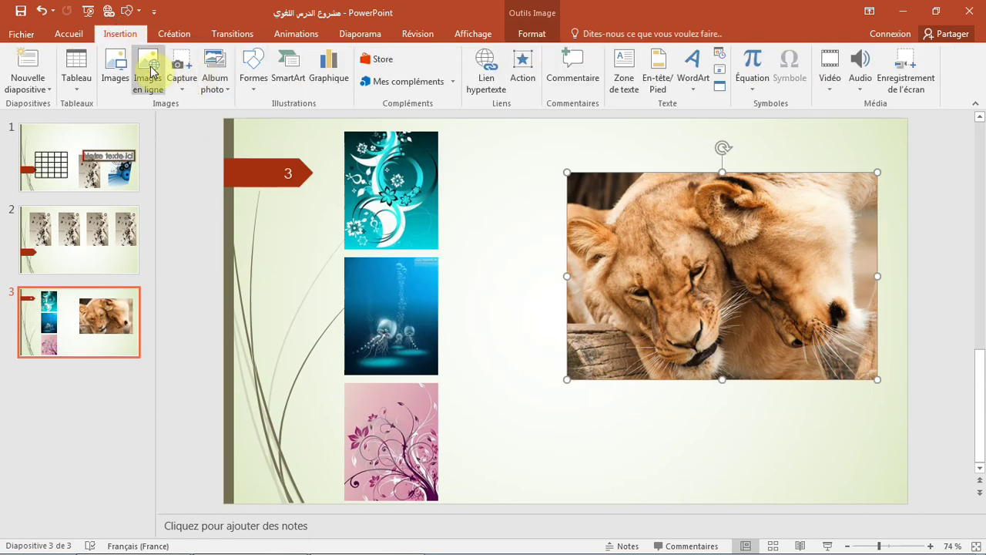
{"action": "left_click", "coordinate": [148, 70]}
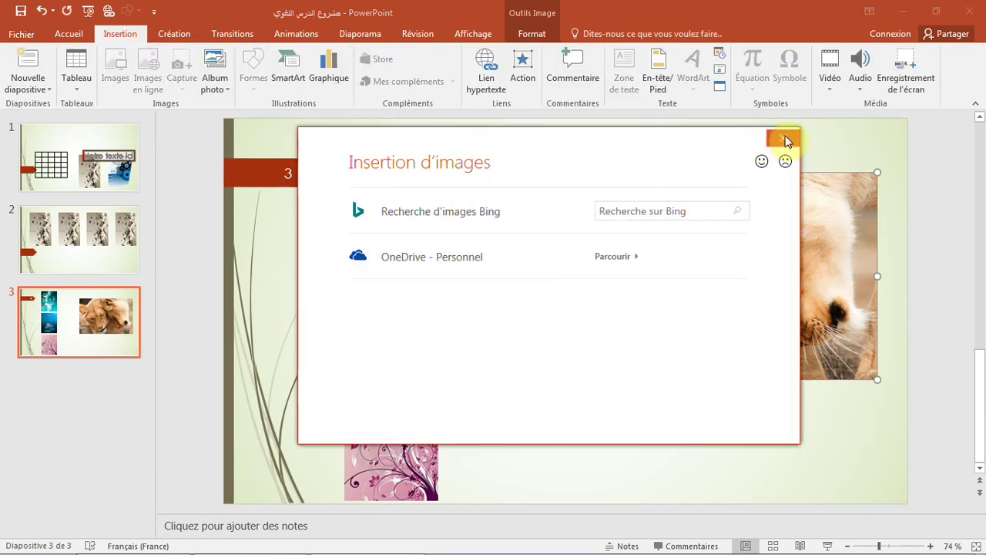
{"action": "left_click", "coordinate": [782, 138]}
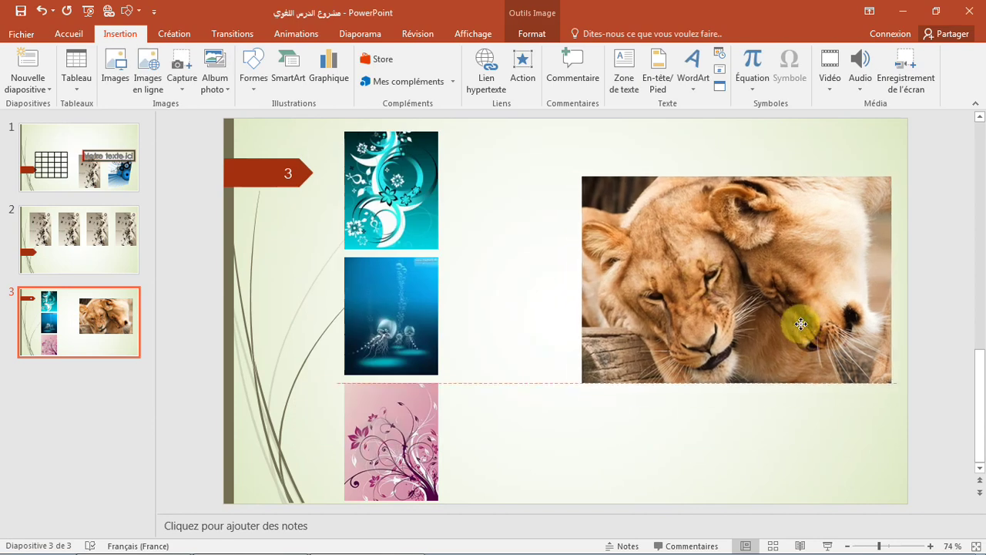
{"action": "left_click_drag", "start_coordinate": [878, 379], "coordinate": [861, 370]}
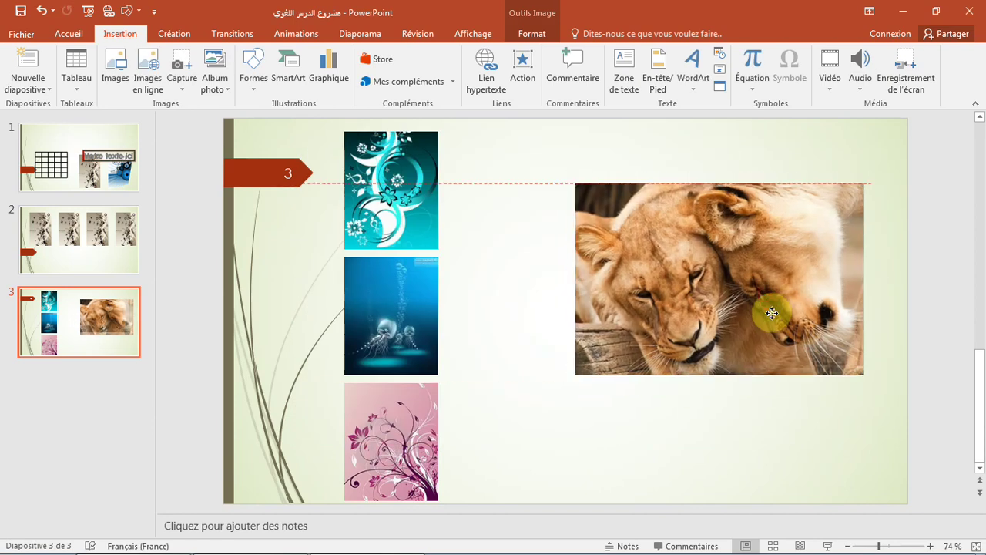
{"action": "left_click_drag", "start_coordinate": [770, 312], "coordinate": [773, 330]}
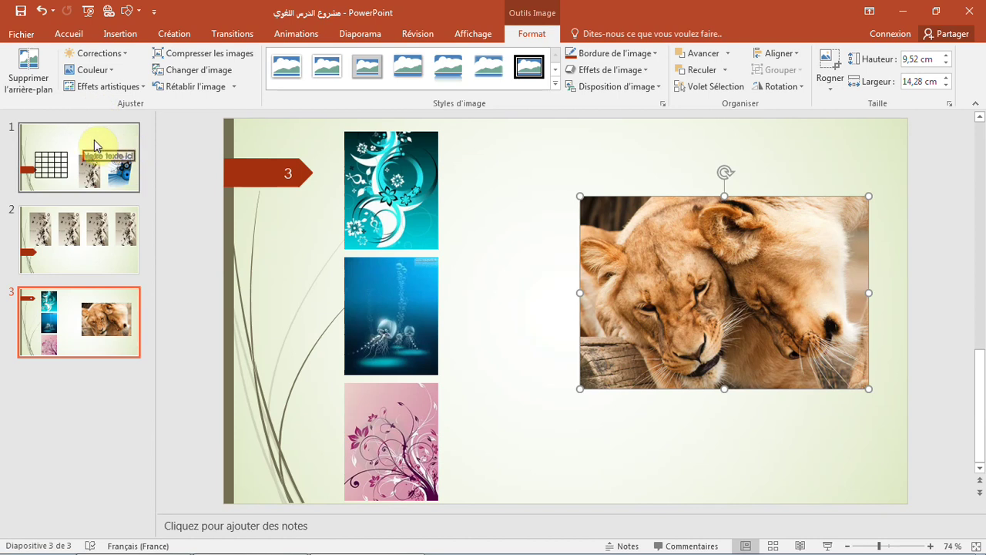
Step: Preview the picture styles for the lionesses photo without applying one
{"action": "left_click", "coordinate": [119, 34]}
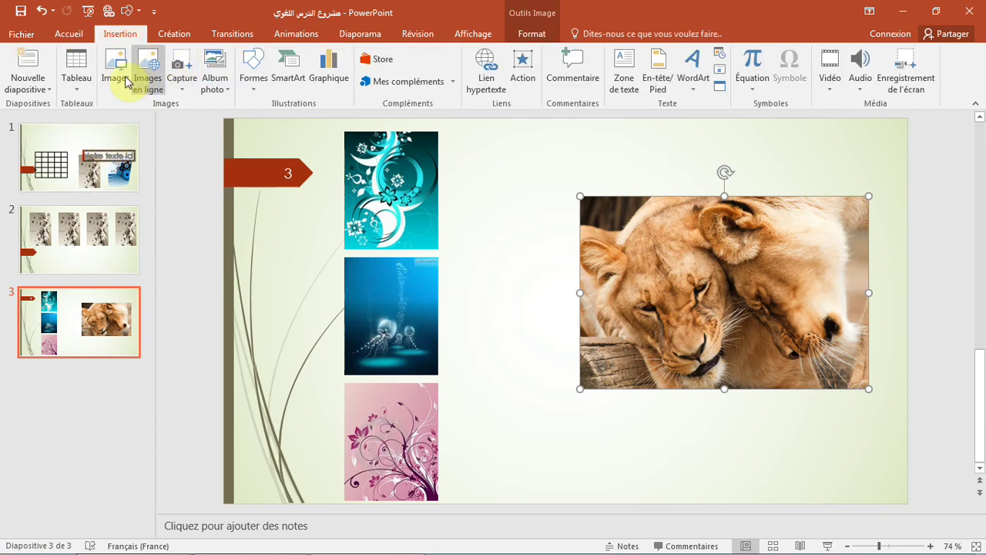
{"action": "double_click", "coordinate": [684, 254]}
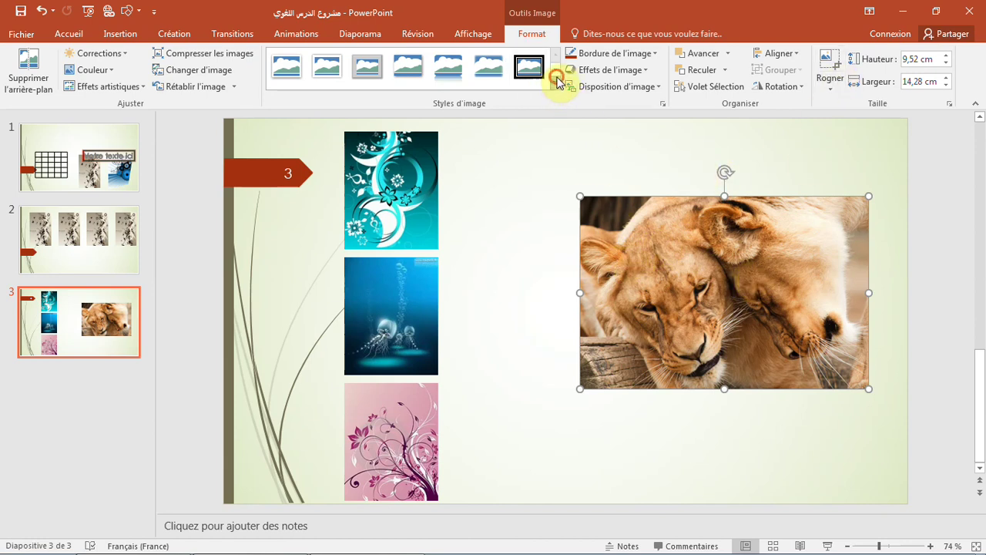
{"action": "left_click", "coordinate": [555, 84]}
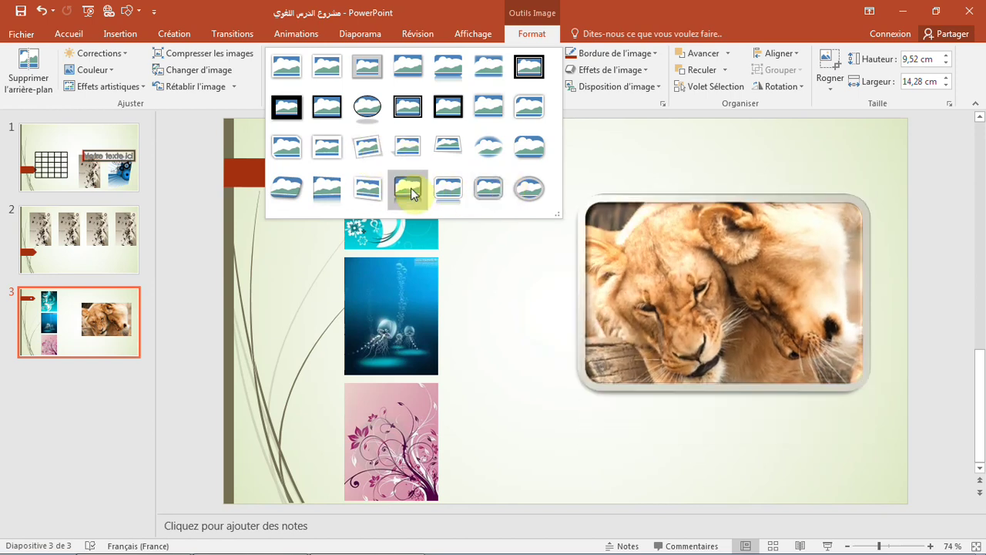
{"action": "left_click", "coordinate": [716, 283]}
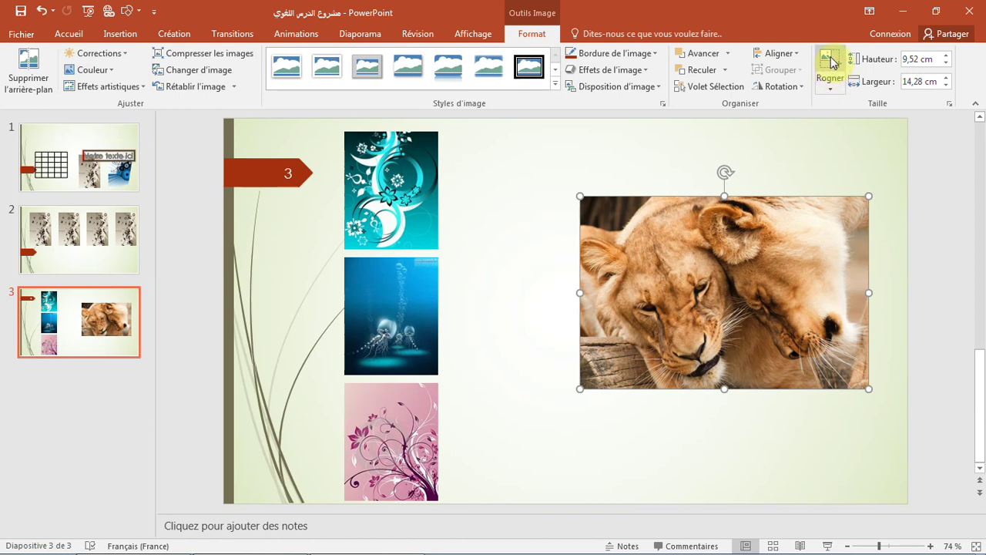
{"action": "left_click", "coordinate": [831, 61]}
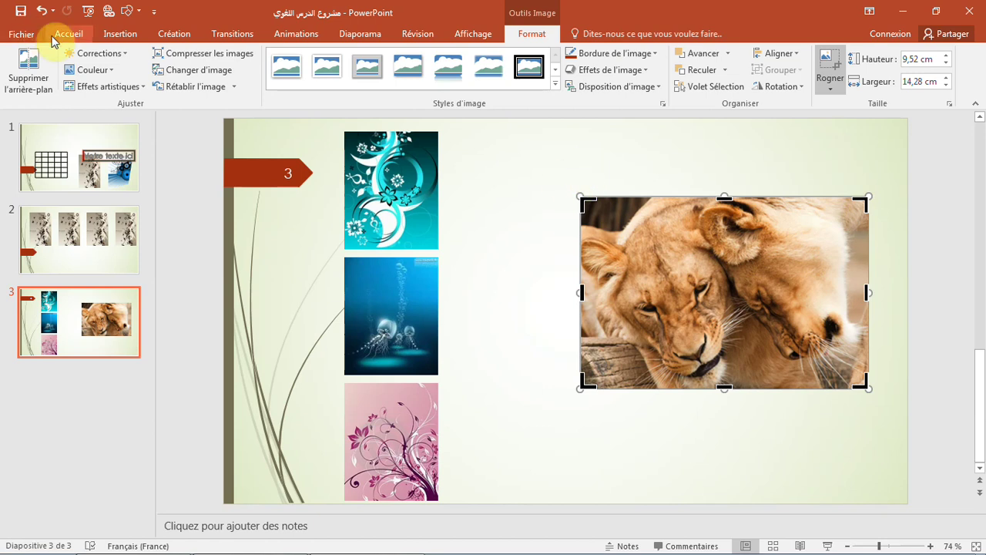
Step: Crop all four sides of the lionesses photo to one face, 8,44 × 5,37 cm
{"action": "left_click", "coordinate": [543, 195]}
{"action": "double_click", "coordinate": [710, 239]}
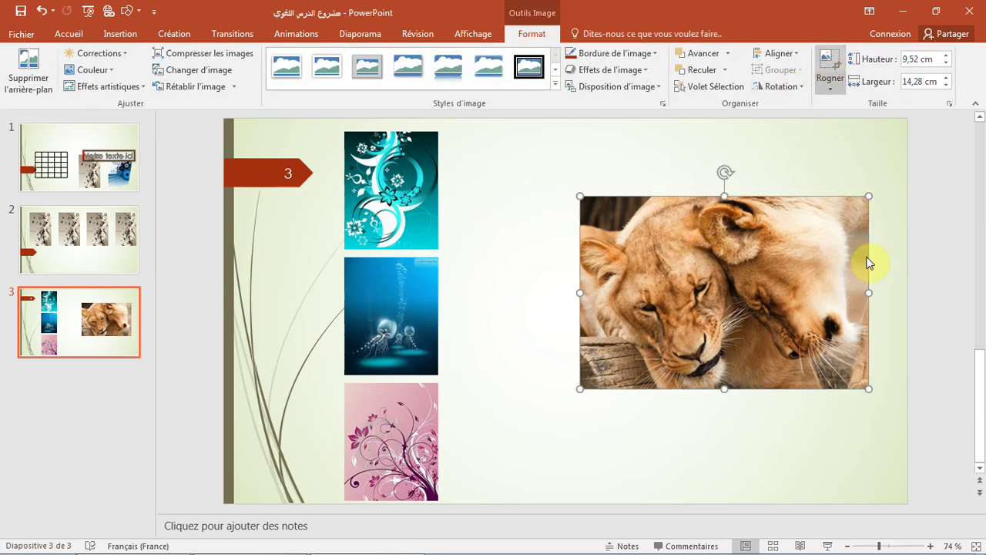
{"action": "scroll", "coordinate": [830, 277], "scroll_direction": "up", "scroll_amount": 3}
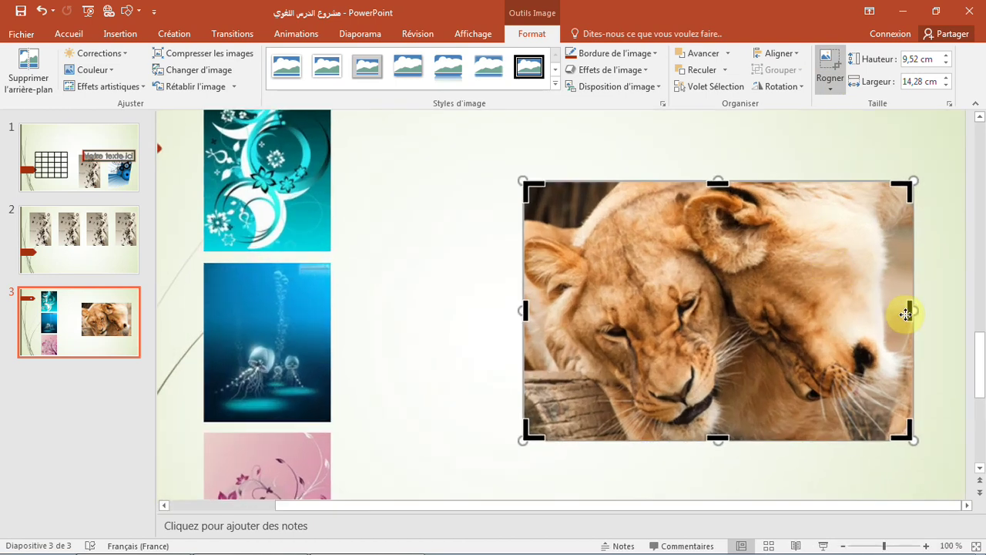
{"action": "left_click_drag", "start_coordinate": [890, 309], "coordinate": [725, 319]}
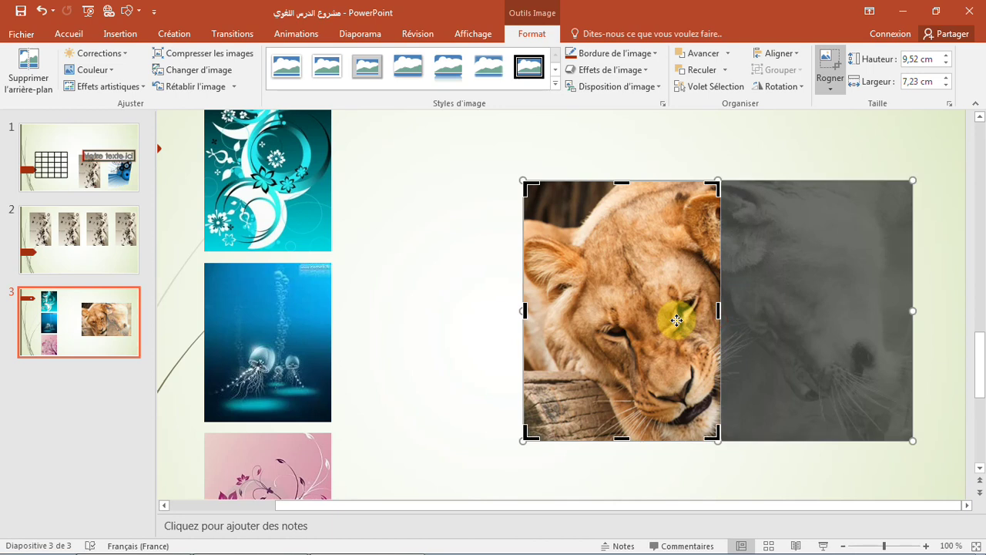
{"action": "mouse_move", "coordinate": [523, 310]}
{"action": "left_mouse_down"}
{"action": "mouse_move", "coordinate": [575, 309]}
{"action": "mouse_move", "coordinate": [521, 310]}
{"action": "left_mouse_up"}
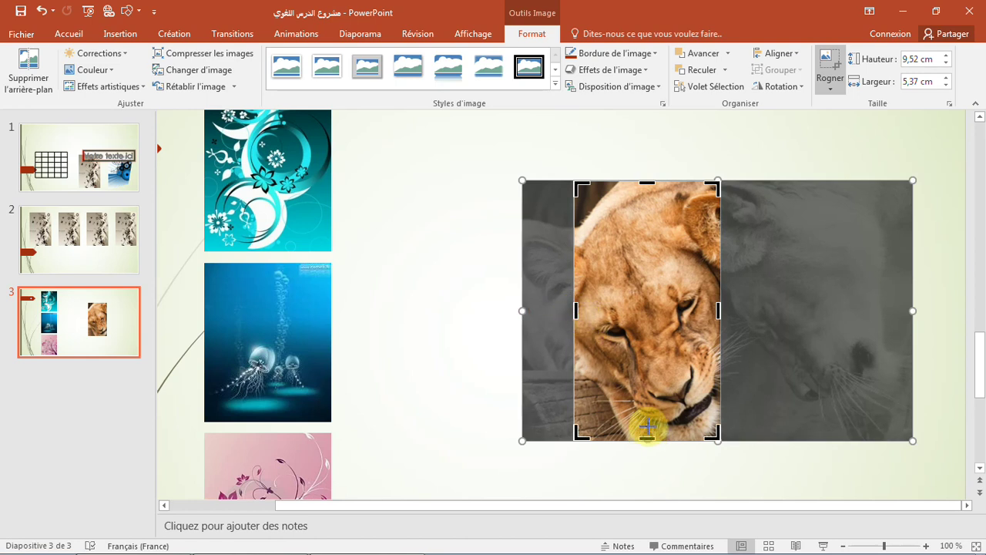
{"action": "left_click_drag", "start_coordinate": [647, 426], "coordinate": [647, 410]}
{"action": "left_click_drag", "start_coordinate": [651, 182], "coordinate": [652, 195]}
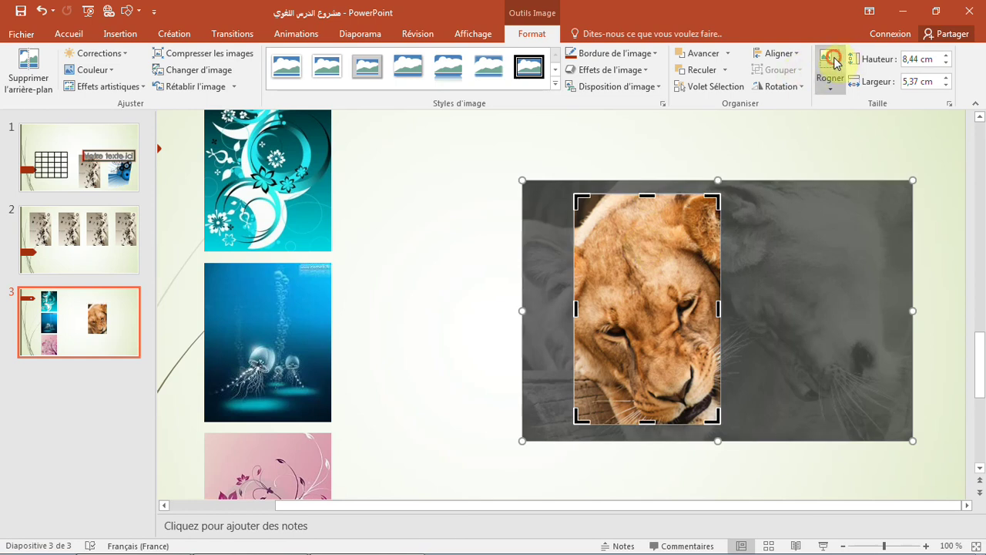
{"action": "left_click", "coordinate": [833, 61]}
Step: Move the teal floral image beside the lioness and crop its right side
{"action": "left_click", "coordinate": [275, 200]}
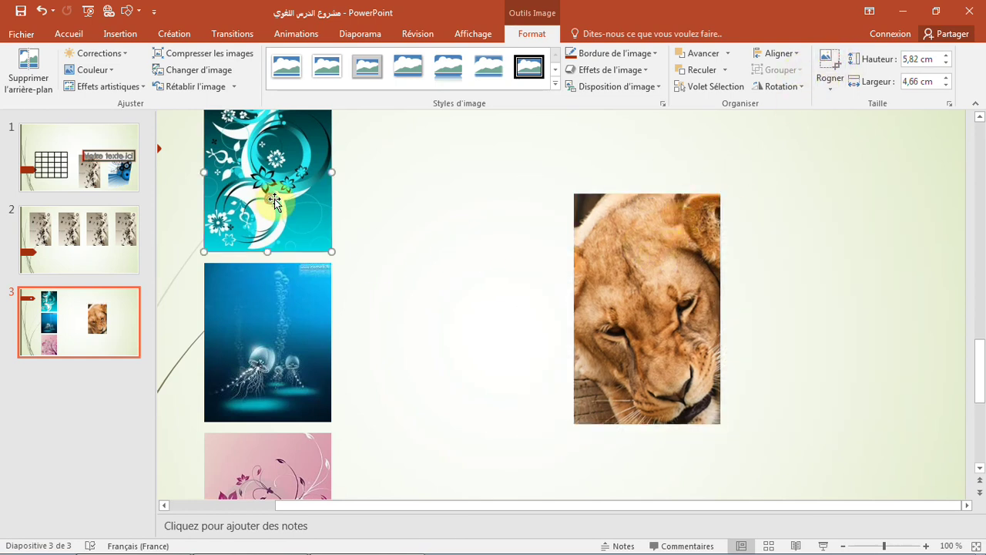
{"action": "left_click_drag", "start_coordinate": [275, 200], "coordinate": [464, 278]}
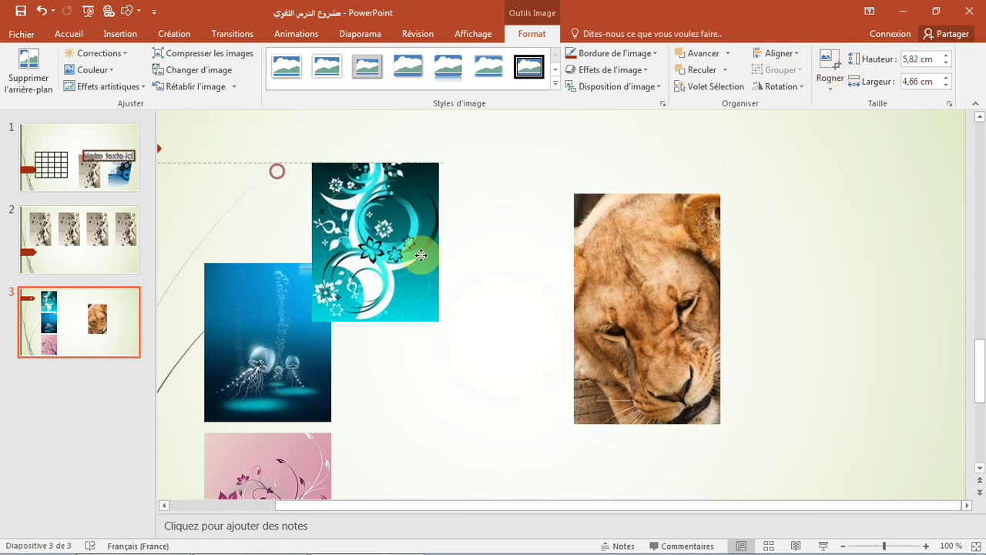
{"action": "left_click", "coordinate": [829, 61]}
{"action": "left_click_drag", "start_coordinate": [514, 272], "coordinate": [471, 271]}
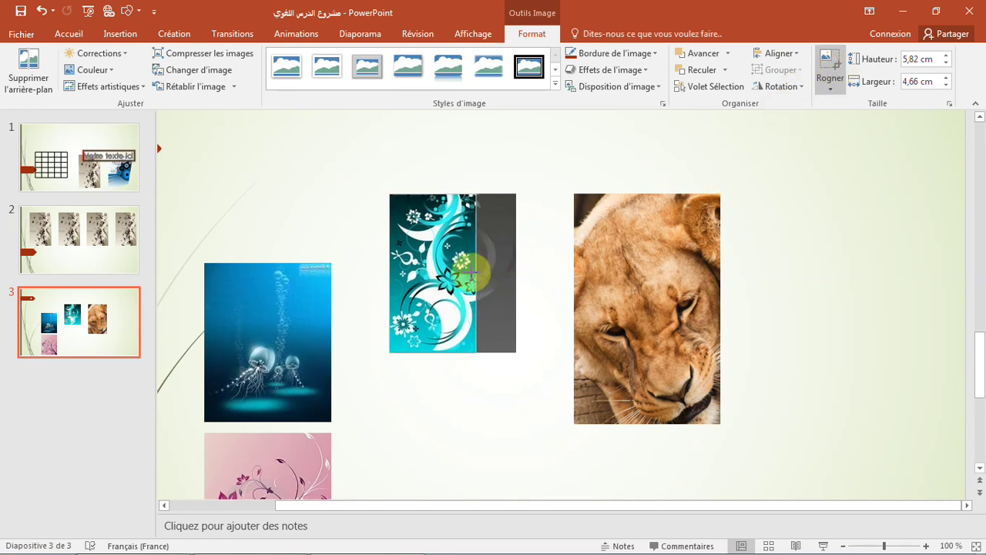
{"action": "left_click", "coordinate": [823, 62]}
Step: Crop the jellyfish image's top to 3,07 × 4,66 cm and move it top-left
{"action": "left_click_drag", "start_coordinate": [275, 326], "coordinate": [807, 224]}
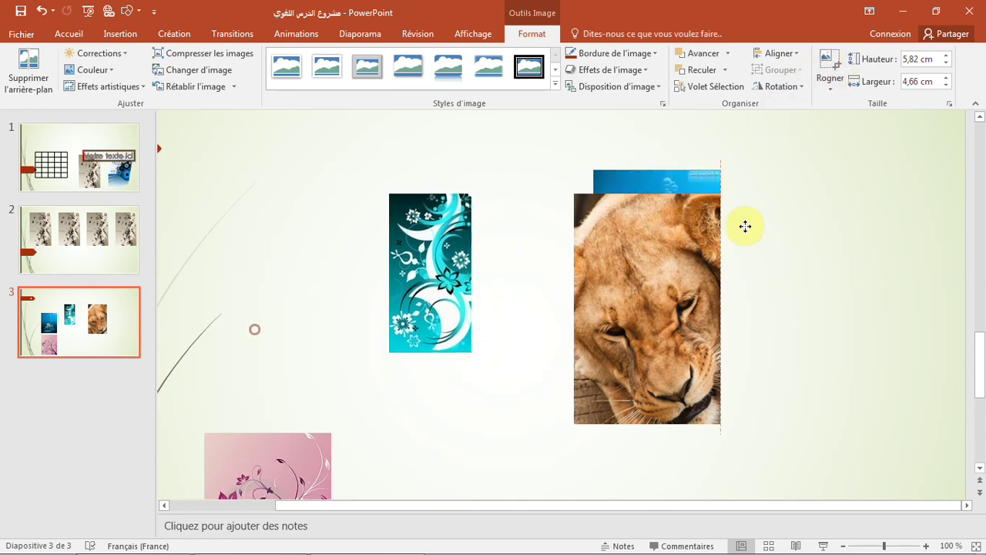
{"action": "left_click", "coordinate": [830, 62]}
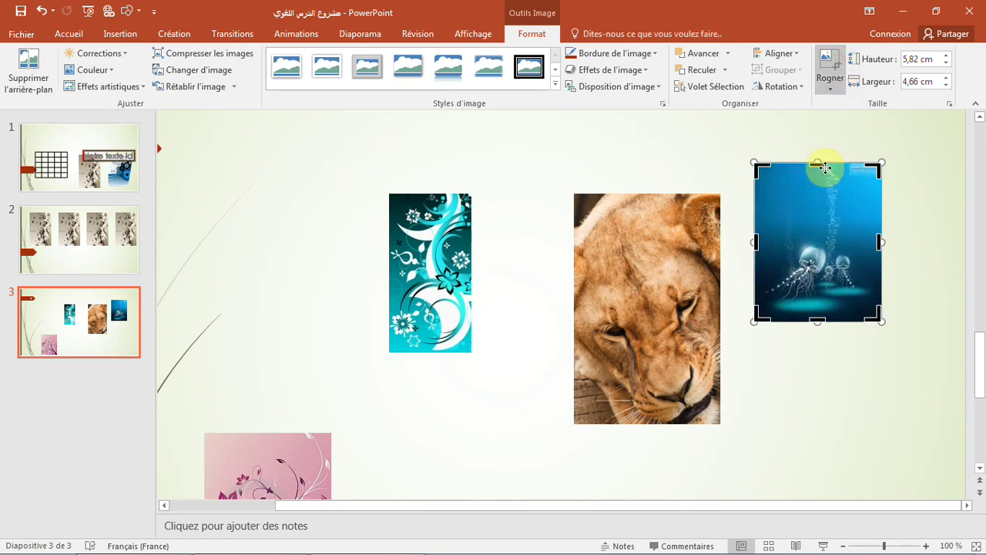
{"action": "left_click_drag", "start_coordinate": [819, 163], "coordinate": [821, 241]}
{"action": "left_click_drag", "start_coordinate": [781, 268], "coordinate": [788, 258]}
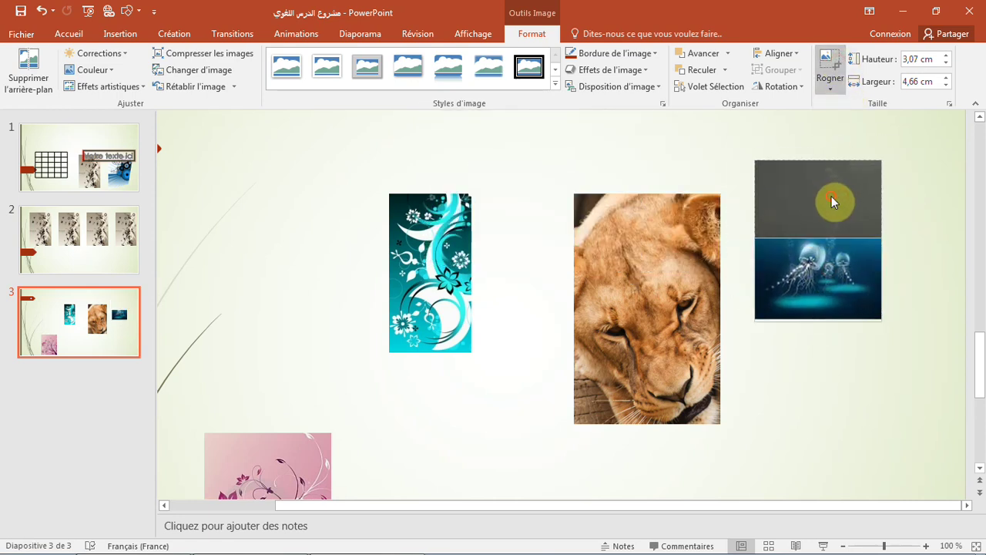
{"action": "left_click", "coordinate": [828, 70]}
{"action": "left_click_drag", "start_coordinate": [848, 262], "coordinate": [324, 190]}
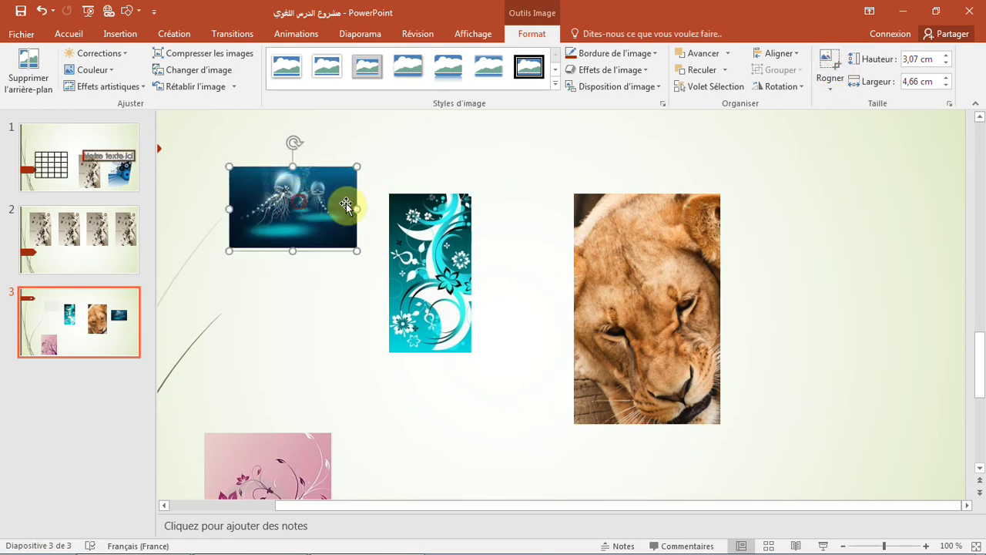
Step: Crop the pink floral's left and top to 3,34 × 2,86 cm and place it below the jellyfish
{"action": "left_click_drag", "start_coordinate": [298, 451], "coordinate": [760, 201]}
{"action": "left_click", "coordinate": [804, 210]}
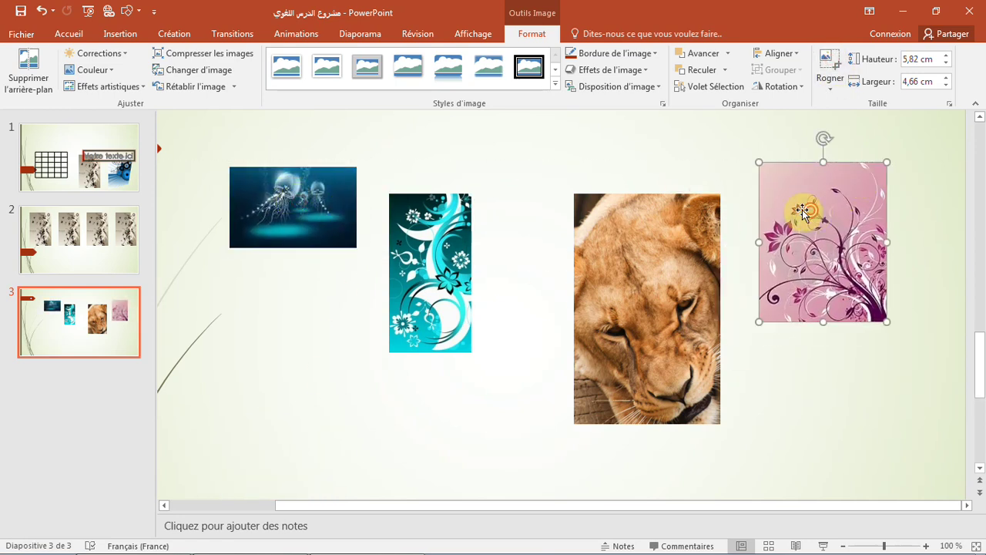
{"action": "left_click", "coordinate": [822, 73]}
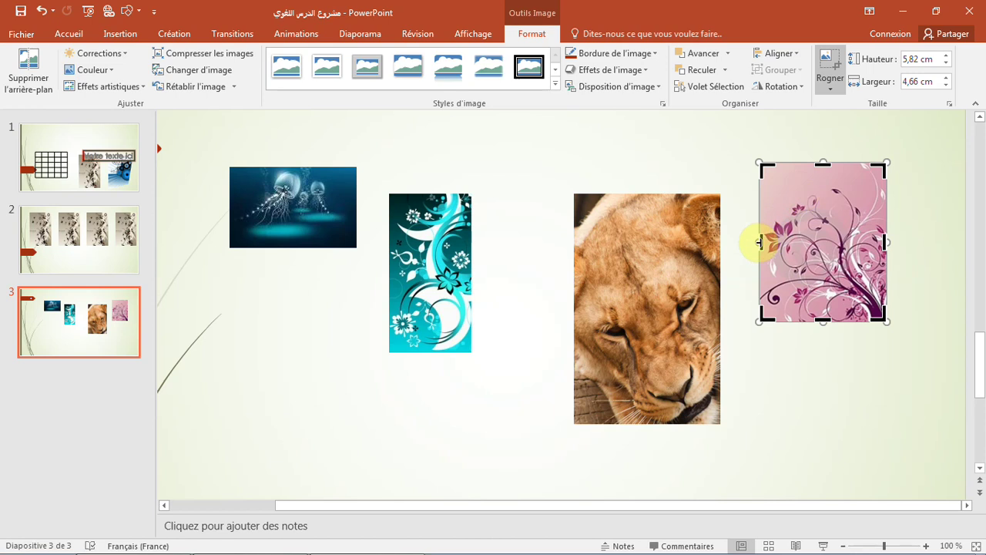
{"action": "left_click_drag", "start_coordinate": [785, 241], "coordinate": [810, 242]}
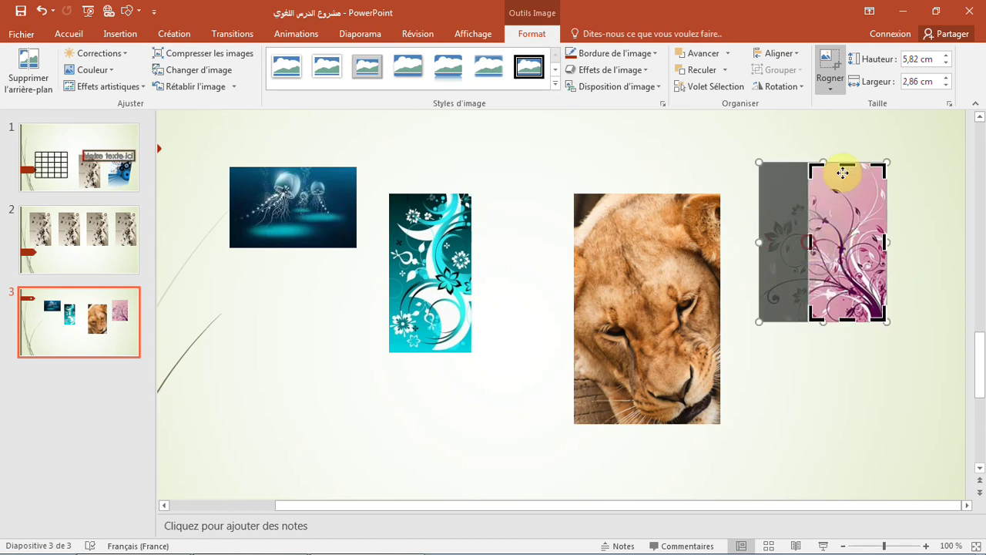
{"action": "left_click_drag", "start_coordinate": [848, 162], "coordinate": [848, 230]}
{"action": "left_click", "coordinate": [829, 68]}
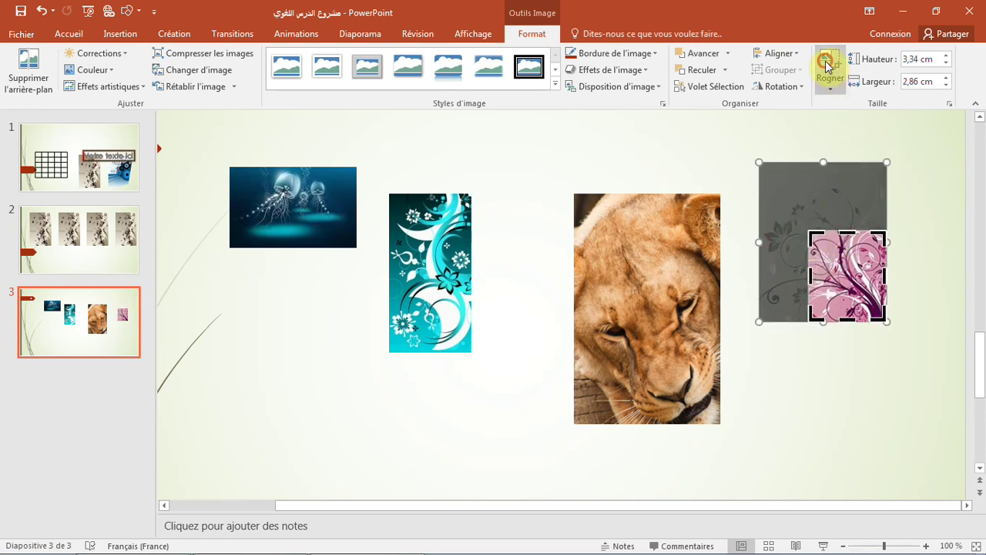
{"action": "left_click_drag", "start_coordinate": [843, 278], "coordinate": [303, 354]}
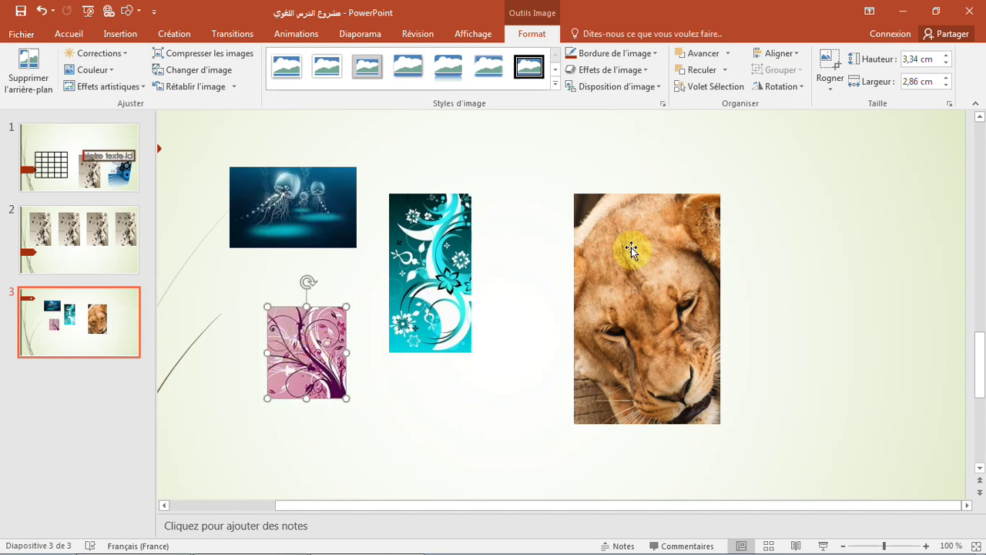
Step: Roughly line up the teal and lion images, then select all four pictures
{"action": "left_click", "coordinate": [792, 52]}
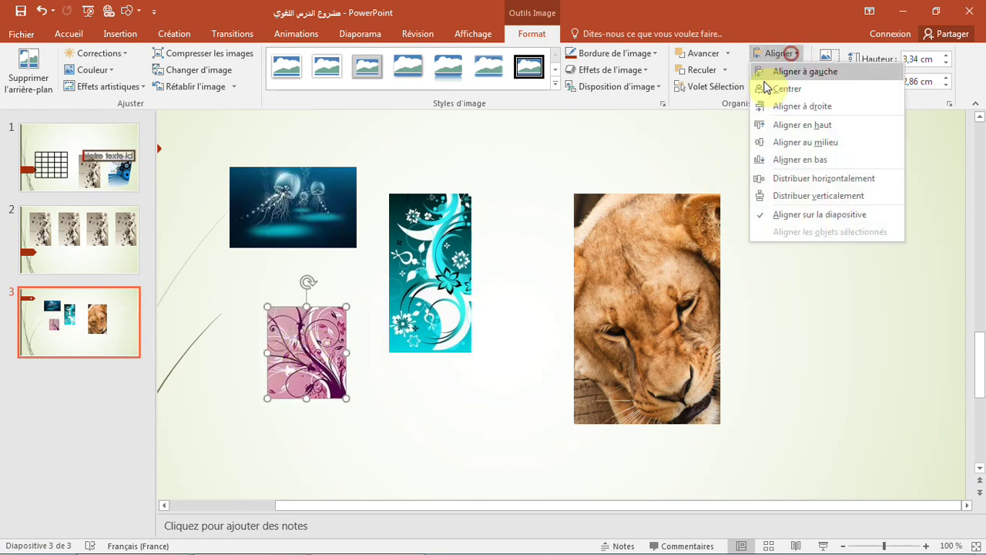
{"action": "left_click", "coordinate": [454, 287]}
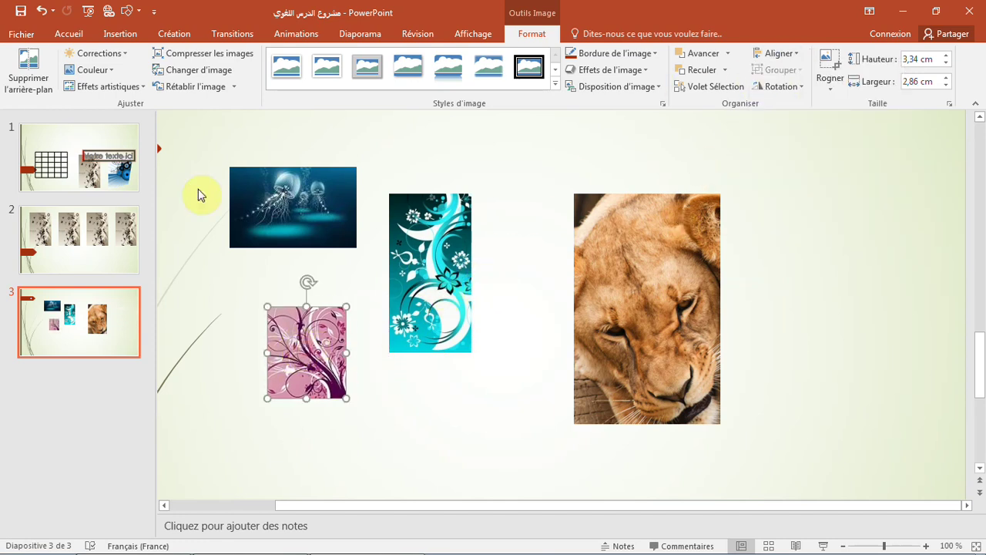
{"action": "left_click_drag", "start_coordinate": [407, 273], "coordinate": [468, 250]}
{"action": "left_click_drag", "start_coordinate": [316, 355], "coordinate": [424, 241]}
{"action": "left_click_drag", "start_coordinate": [593, 258], "coordinate": [633, 242]}
{"action": "left_click", "coordinate": [476, 259], "text": "shift"}
{"action": "left_click", "coordinate": [417, 244], "text": "shift"}
{"action": "left_click", "coordinate": [321, 212], "text": "shift"}
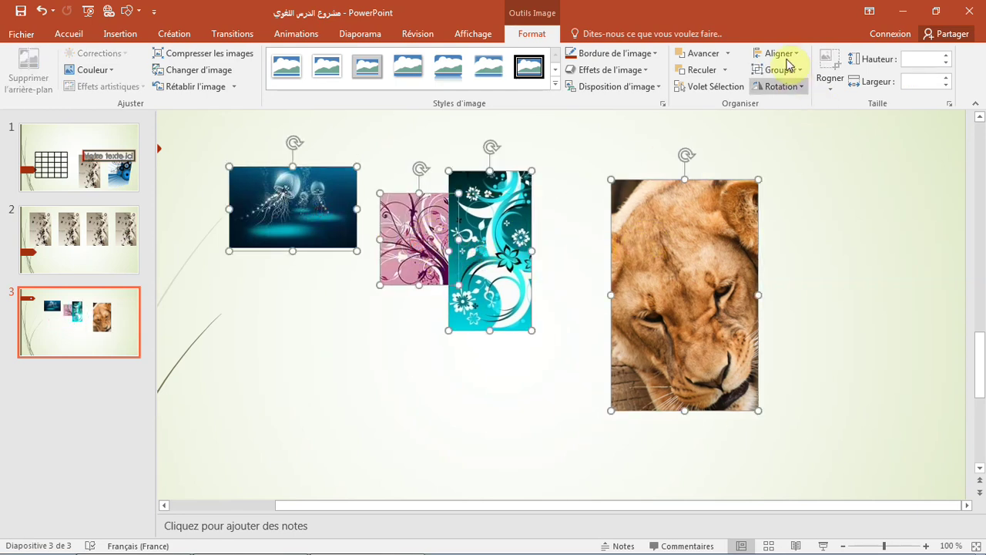
Step: Apply Aligner en haut and Distribuer horizontalement to the four images
{"action": "left_click", "coordinate": [787, 57]}
{"action": "left_click", "coordinate": [797, 125]}
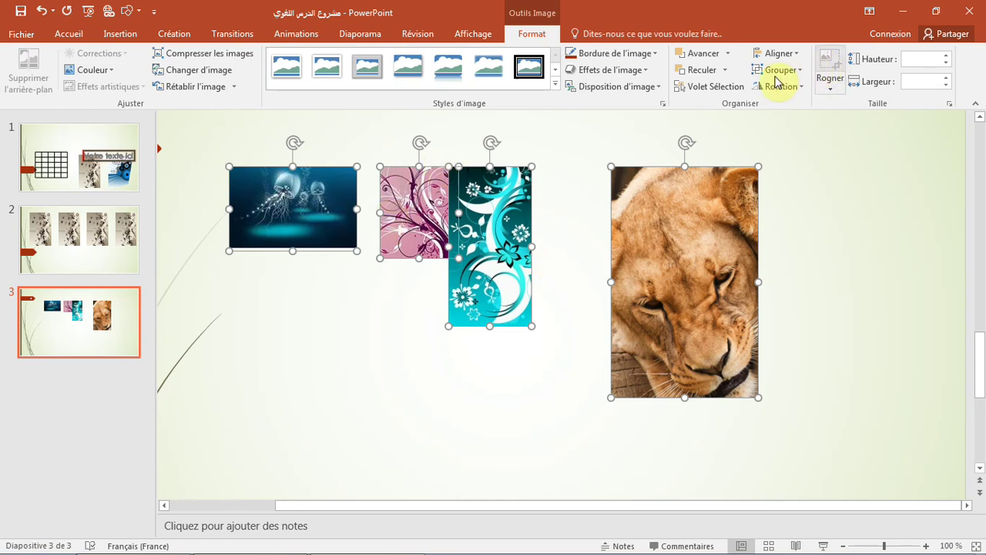
{"action": "left_click", "coordinate": [784, 53]}
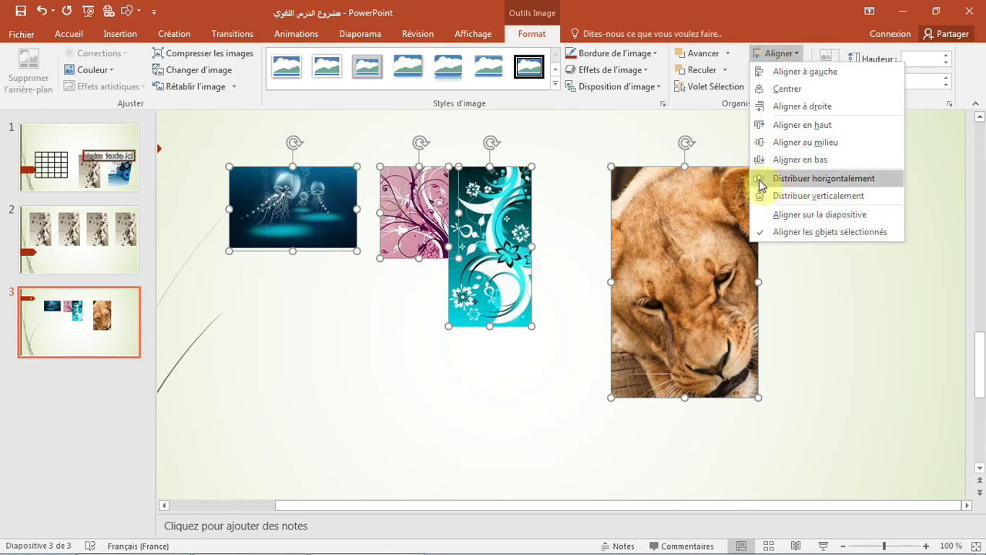
{"action": "left_click", "coordinate": [809, 180]}
{"action": "left_click", "coordinate": [798, 196]}
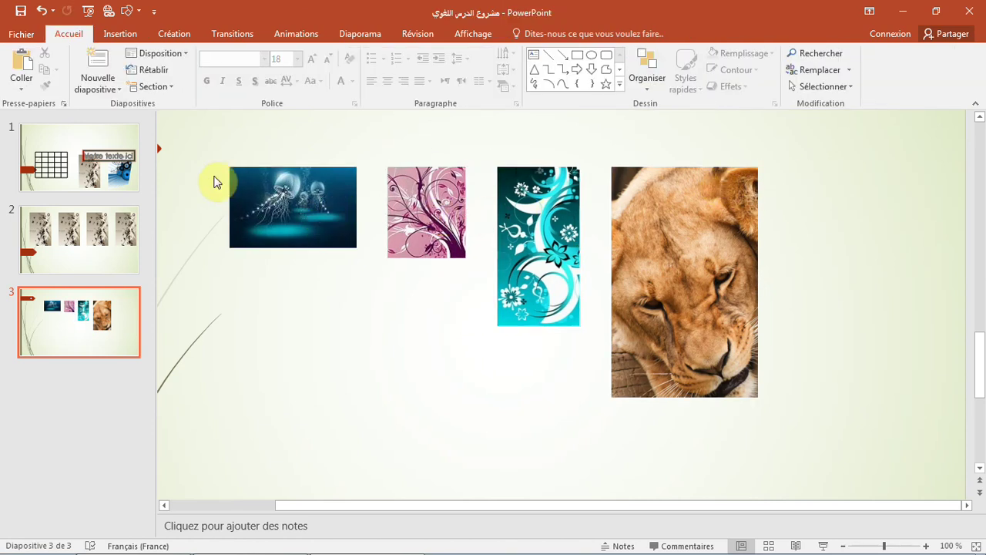
Step: Show the Insertion commands, then switch windows with Alt+Tab
{"action": "left_click", "coordinate": [123, 35]}
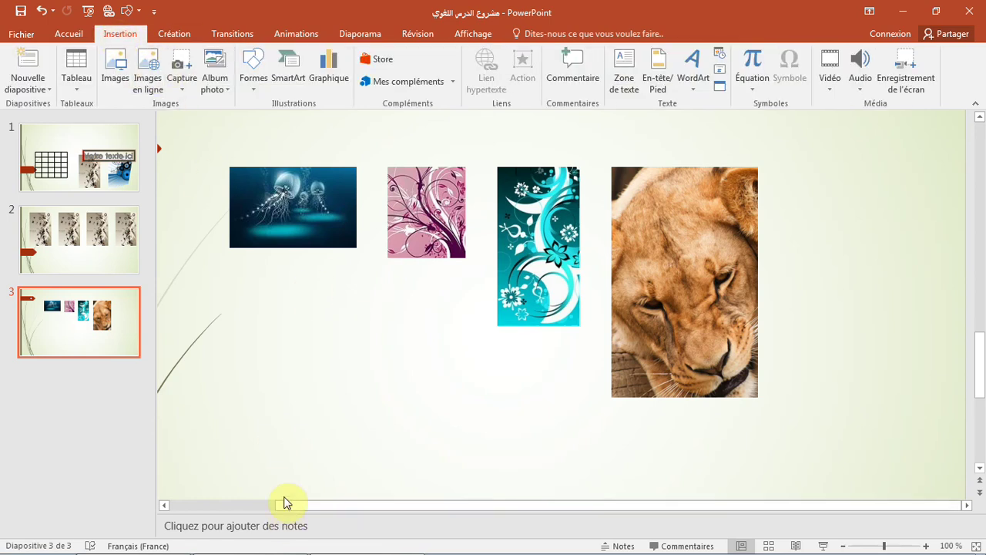
{"action": "key", "text": "alt+Tab"}
{"action": "key", "text": "alt+Tab"}
{"action": "key", "text": "alt+Tab"}
{"action": "key", "text": "alt+Tab"}
{"action": "key", "text": "alt+Tab"}
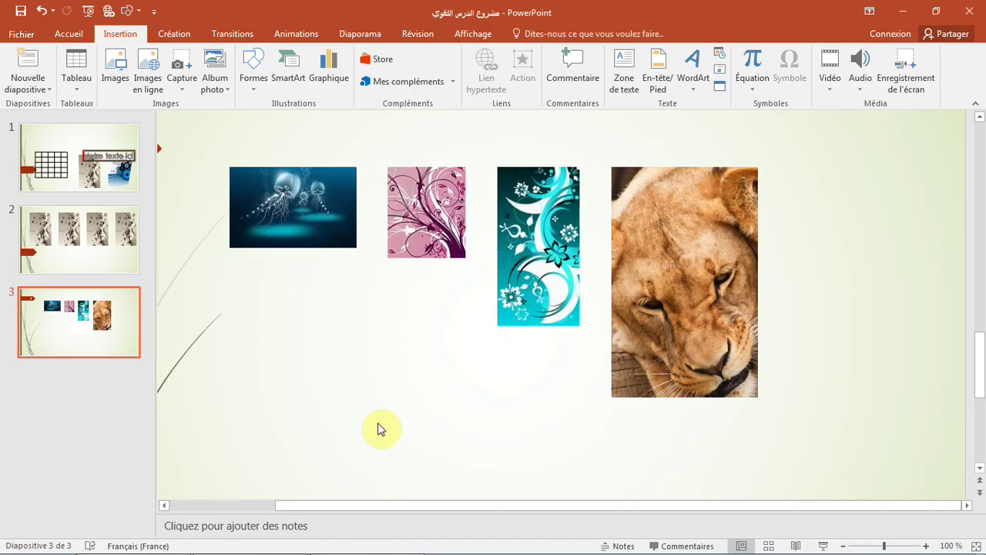
Step: Minimize PowerPoint and bring the Chrome window with Pixabay to the front
{"action": "left_click", "coordinate": [902, 11]}
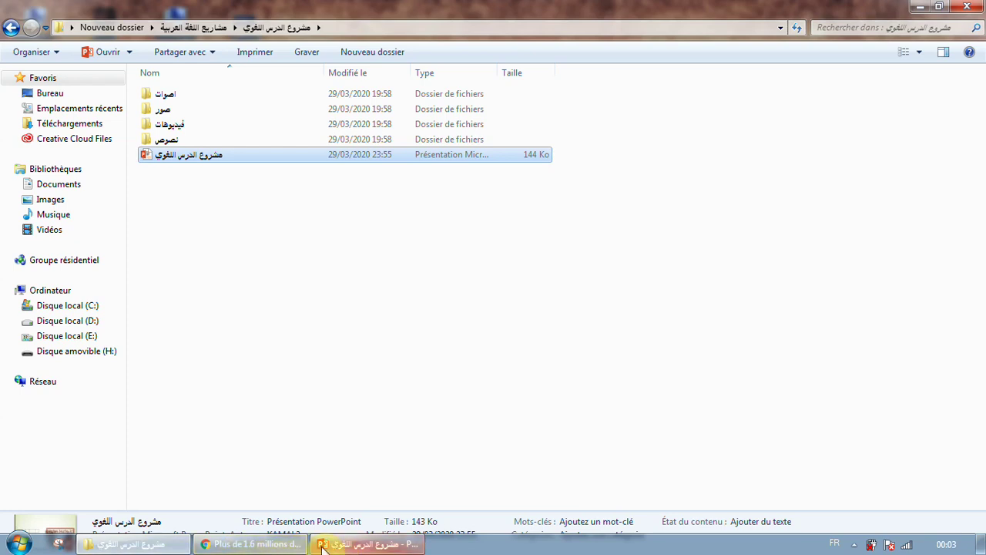
{"action": "left_click", "coordinate": [263, 547]}
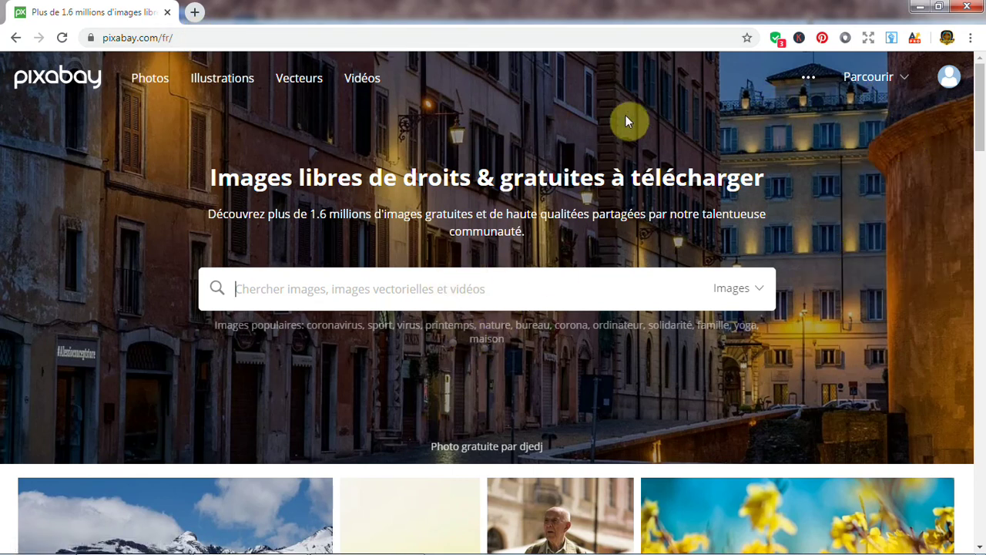
Step: Check Pixabay's media type dropdown, then scroll down and open the glacier photo
{"action": "mouse_move", "coordinate": [948, 94]}
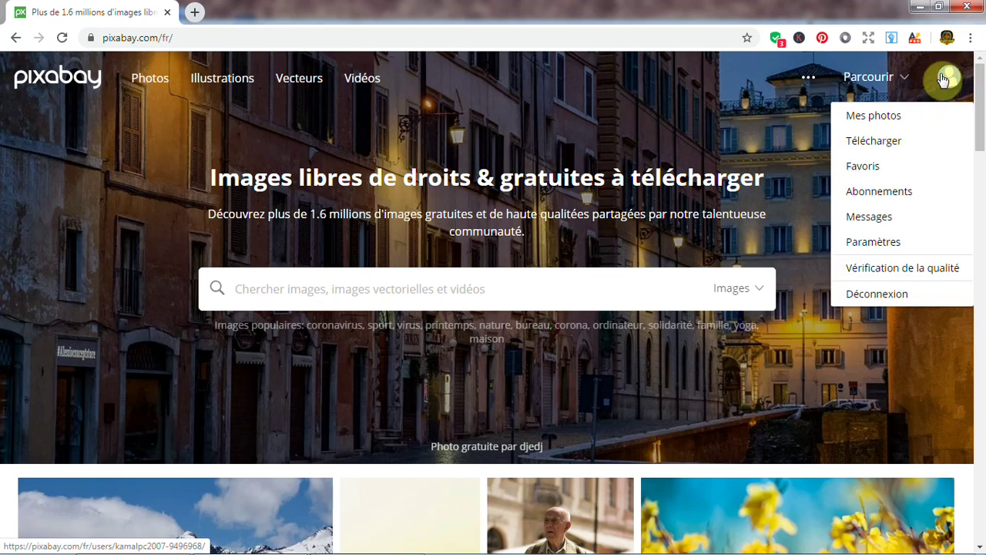
{"action": "left_click_drag", "start_coordinate": [978, 136], "coordinate": [979, 132]}
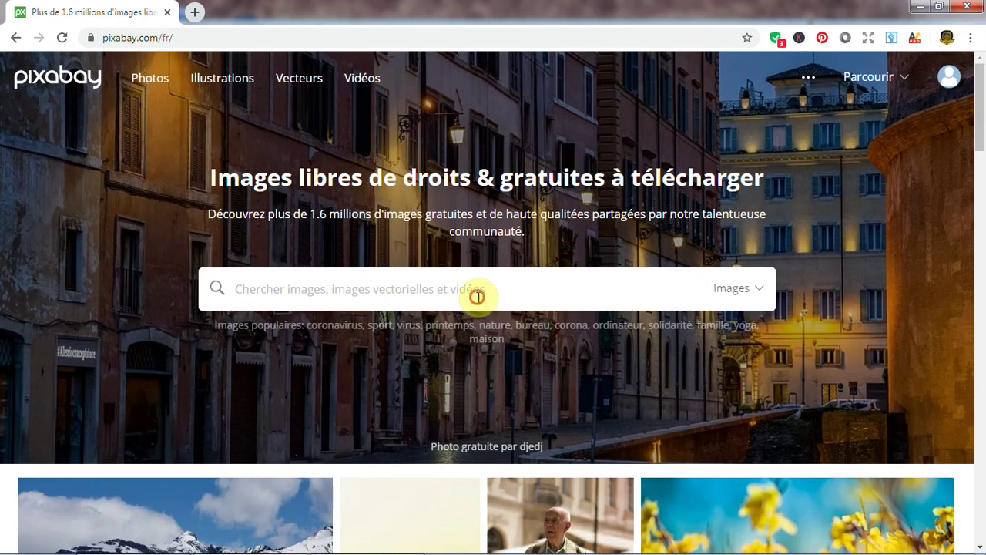
{"action": "mouse_move", "coordinate": [741, 291]}
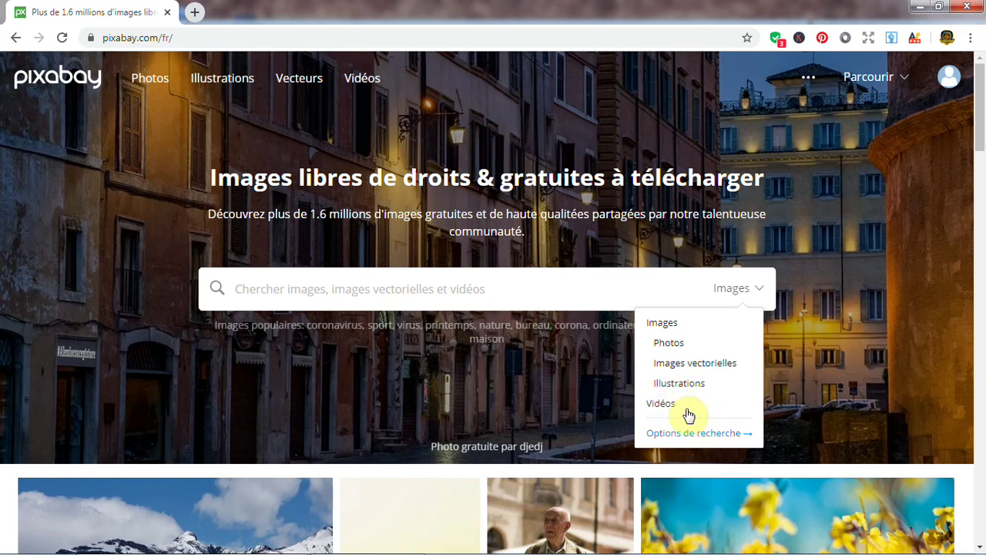
{"action": "left_click", "coordinate": [502, 295]}
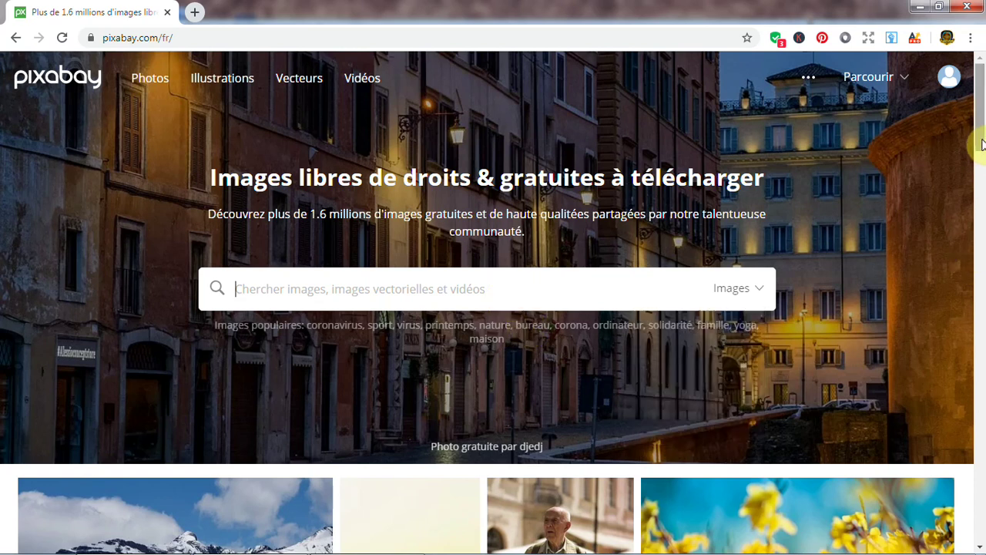
{"action": "scroll", "coordinate": [983, 146], "scroll_direction": "down", "scroll_amount": 2}
{"action": "left_click", "coordinate": [523, 151]}
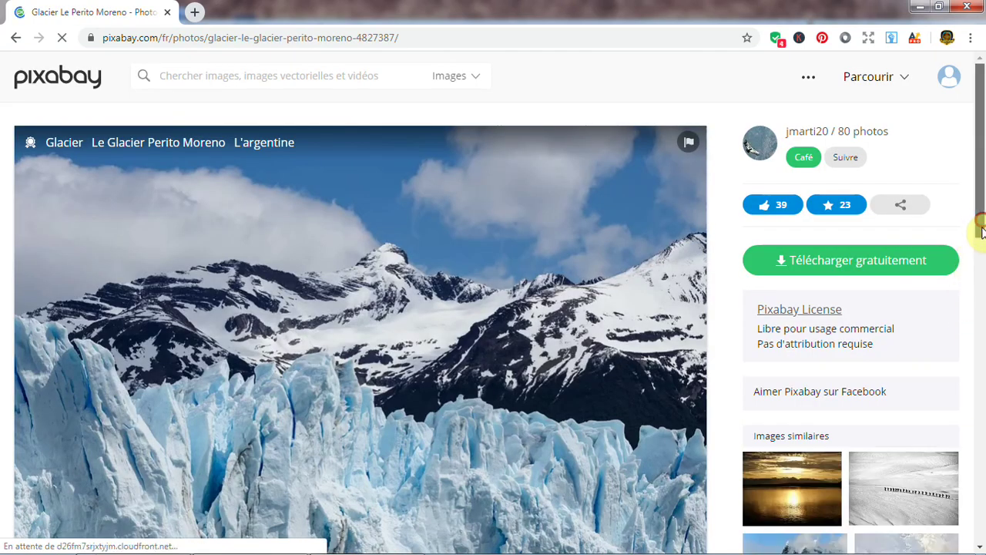
Step: Download the Perito Moreno glacier photo at 6000×4000 as glacier-4827387 (1).jpg
{"action": "scroll", "coordinate": [979, 221], "scroll_direction": "down", "scroll_amount": 1}
{"action": "left_click", "coordinate": [834, 341]}
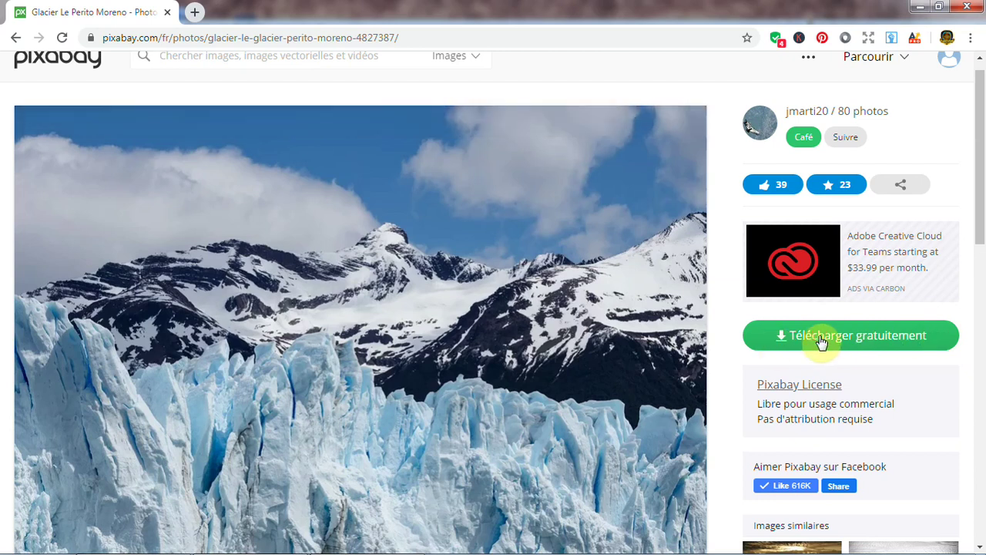
{"action": "left_click", "coordinate": [820, 340]}
{"action": "left_click", "coordinate": [786, 445]}
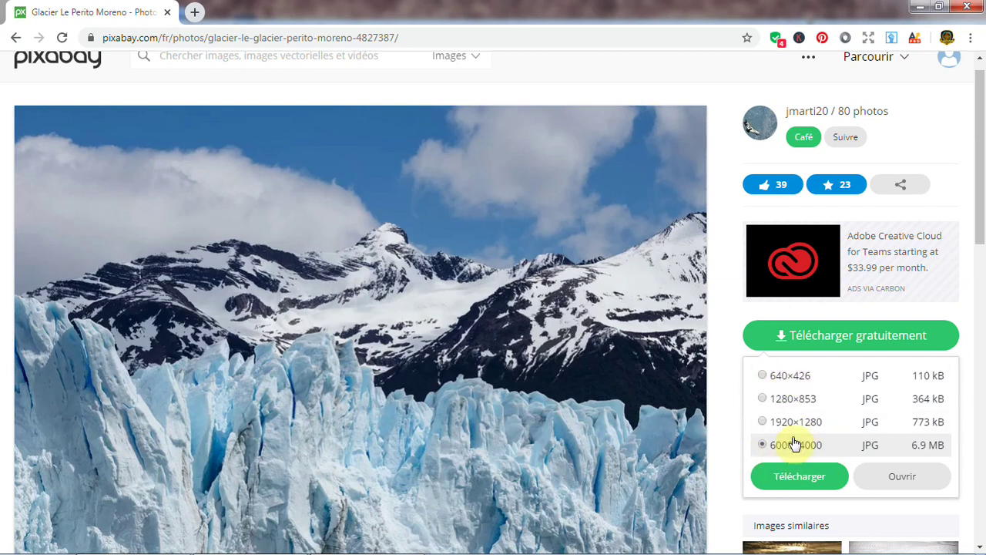
{"action": "left_click", "coordinate": [809, 485]}
{"action": "left_click", "coordinate": [802, 482]}
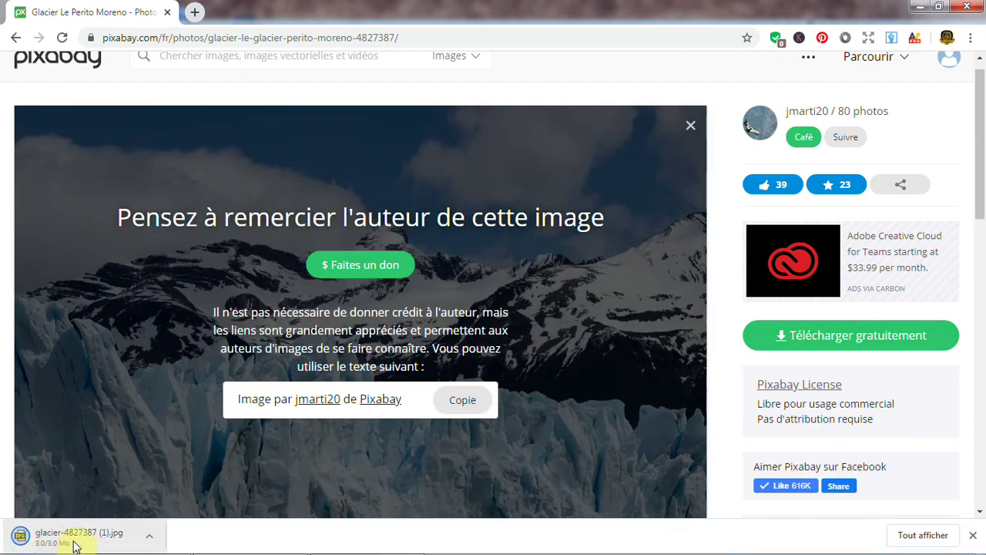
{"action": "right_click", "coordinate": [75, 544]}
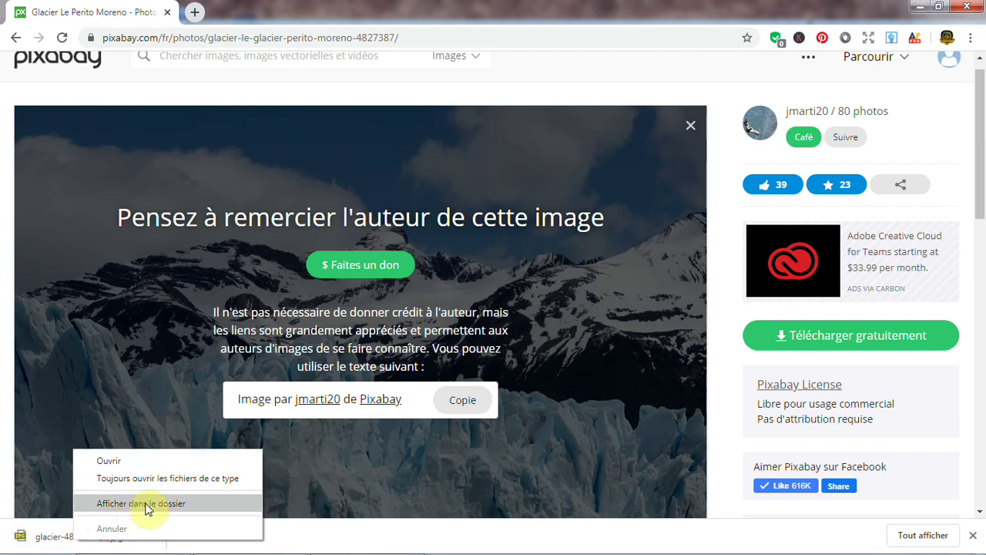
{"action": "left_click_drag", "start_coordinate": [983, 204], "coordinate": [976, 181]}
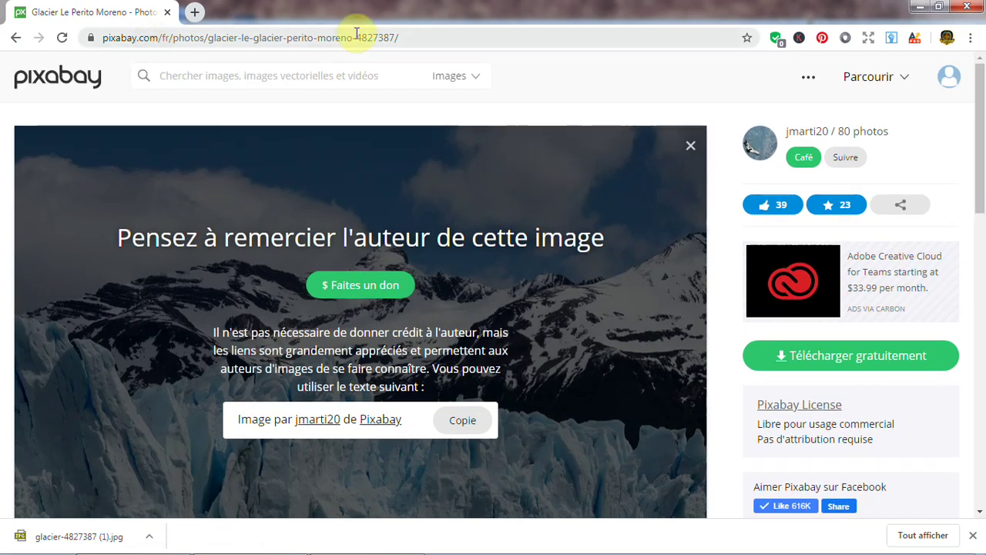
{"action": "left_click_drag", "start_coordinate": [978, 138], "coordinate": [975, 112]}
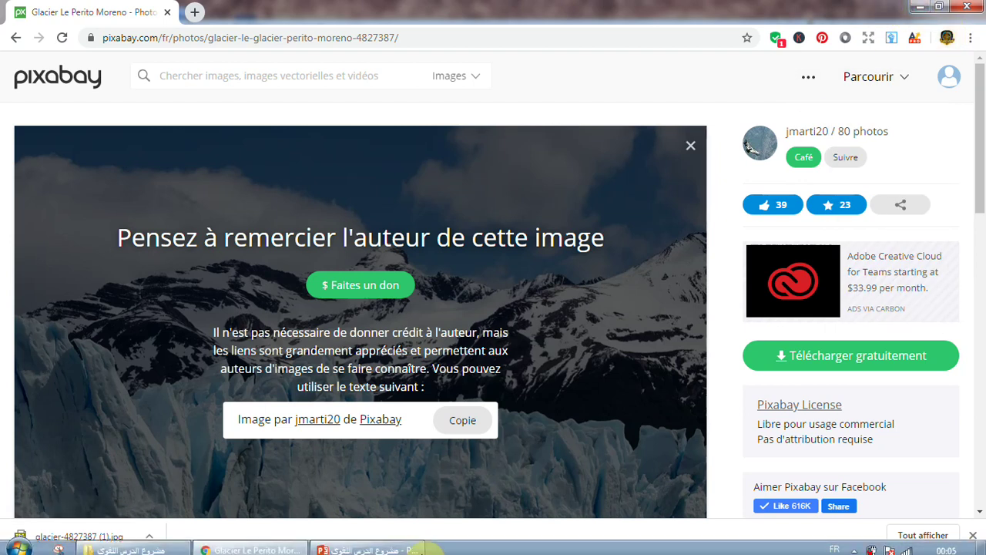
Step: Bring PowerPoint's slide 3 back to the front, show the Création tab, and select the lion picture
{"action": "left_click", "coordinate": [399, 544]}
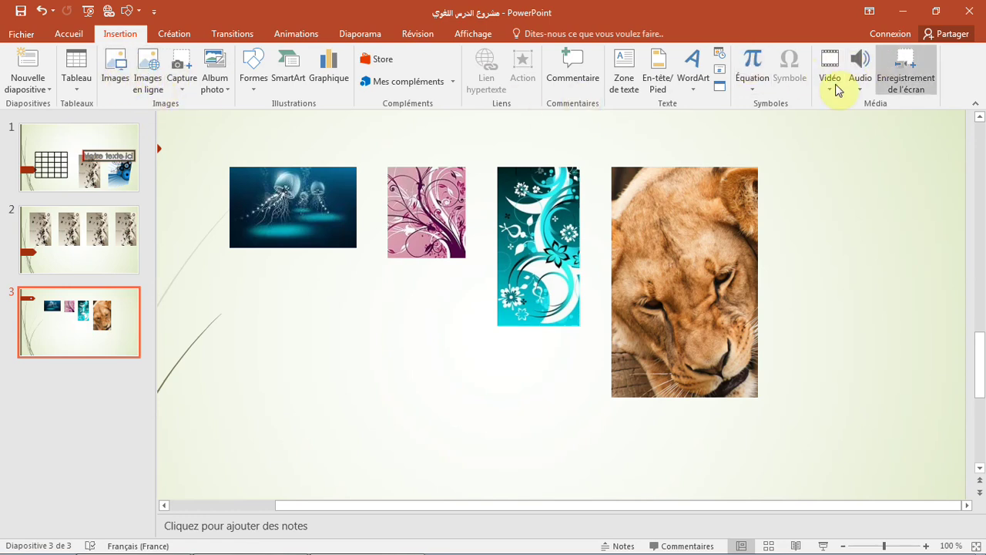
{"action": "left_click", "coordinate": [173, 33]}
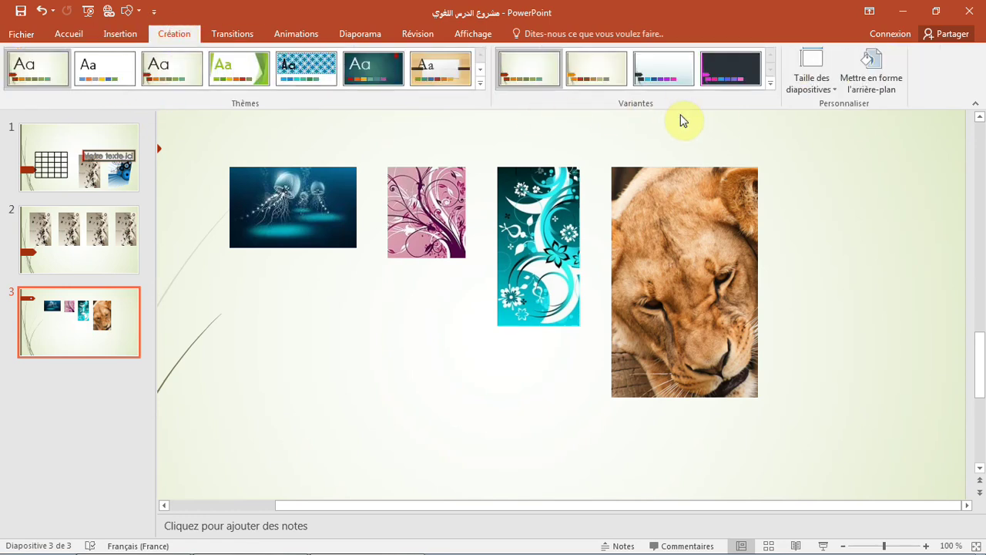
{"action": "double_click", "coordinate": [651, 220]}
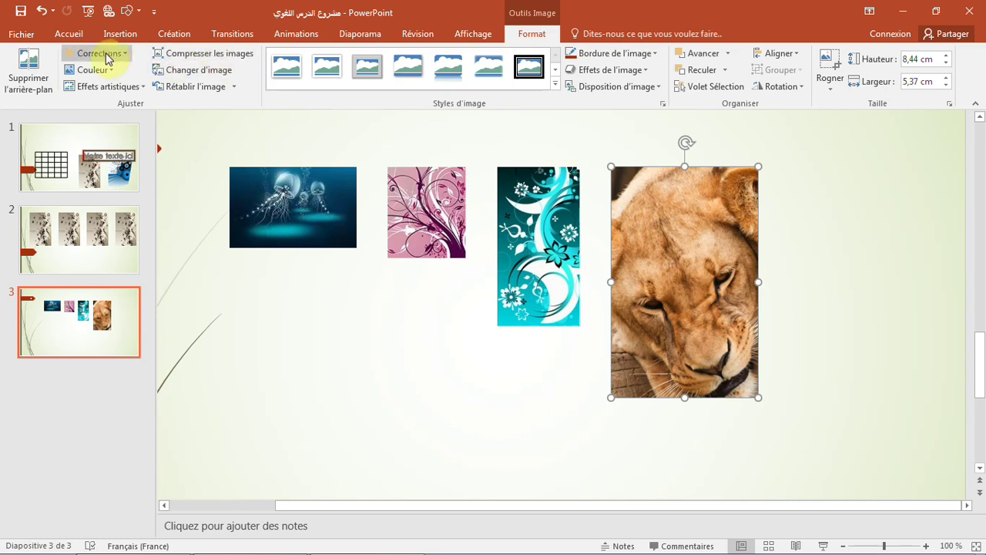